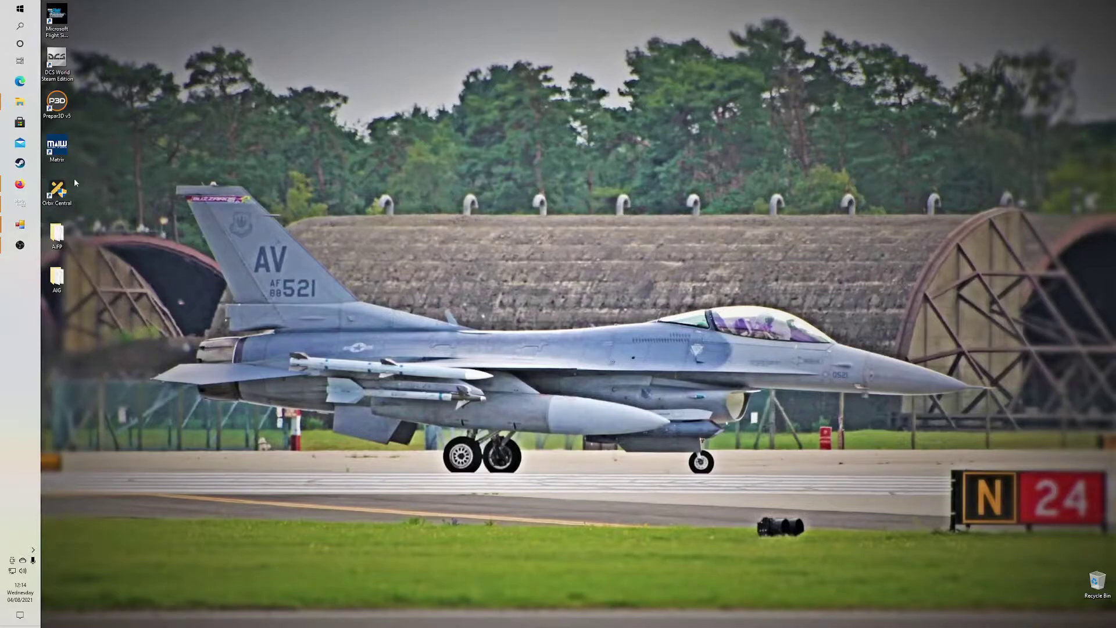
Step: Open the AIG folder on the desktop and go into its Addon\AIGAIM - OCI subfolder
double_click(56, 276)
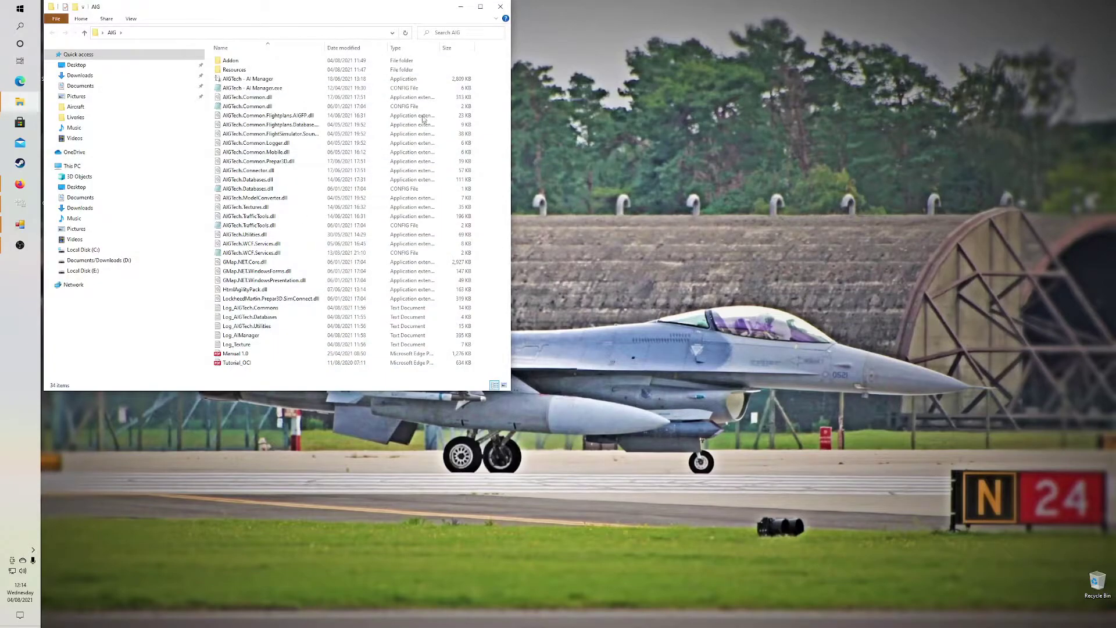
drag(293, 7, 553, 258)
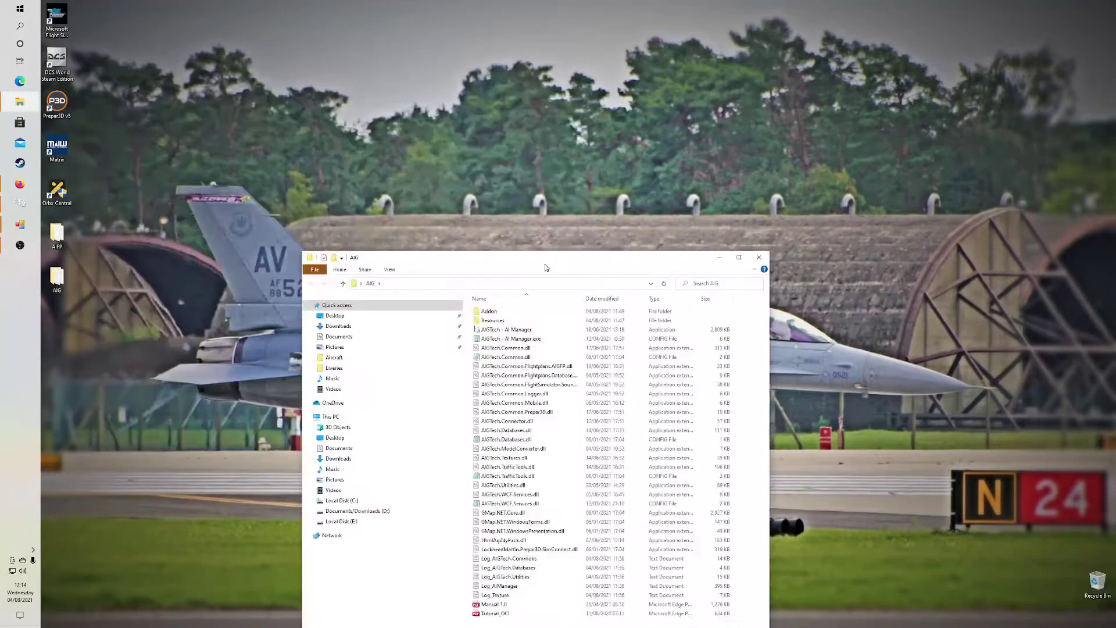
double_click(501, 316)
double_click(519, 314)
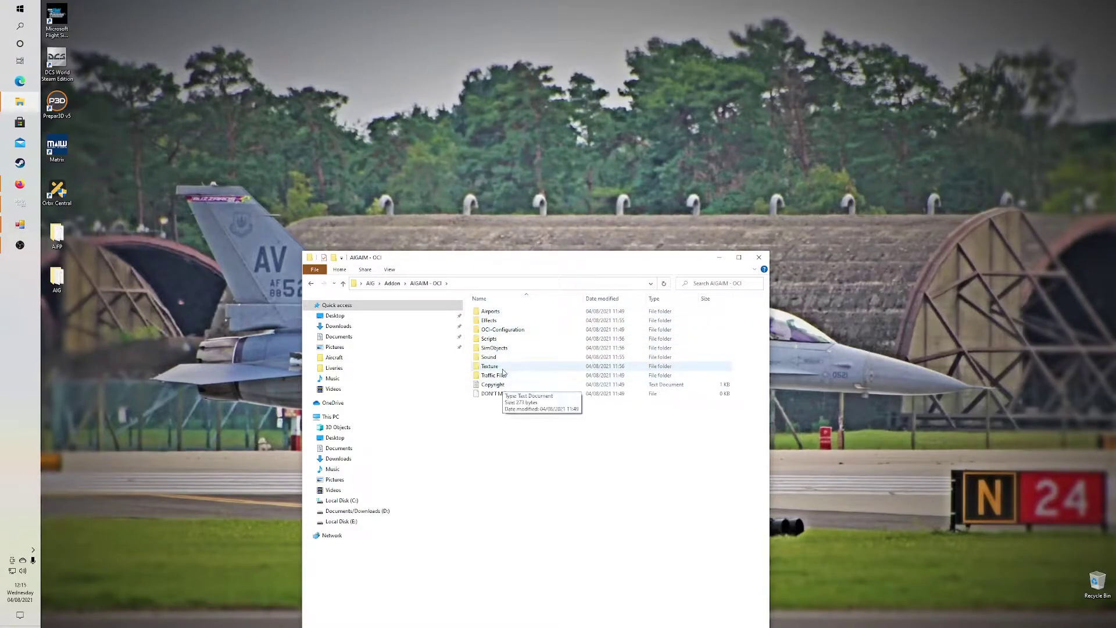
Step: View the contents of the SimObjects and Texture subfolders, returning to AIGAIM - OCI after each
double_click(494, 348)
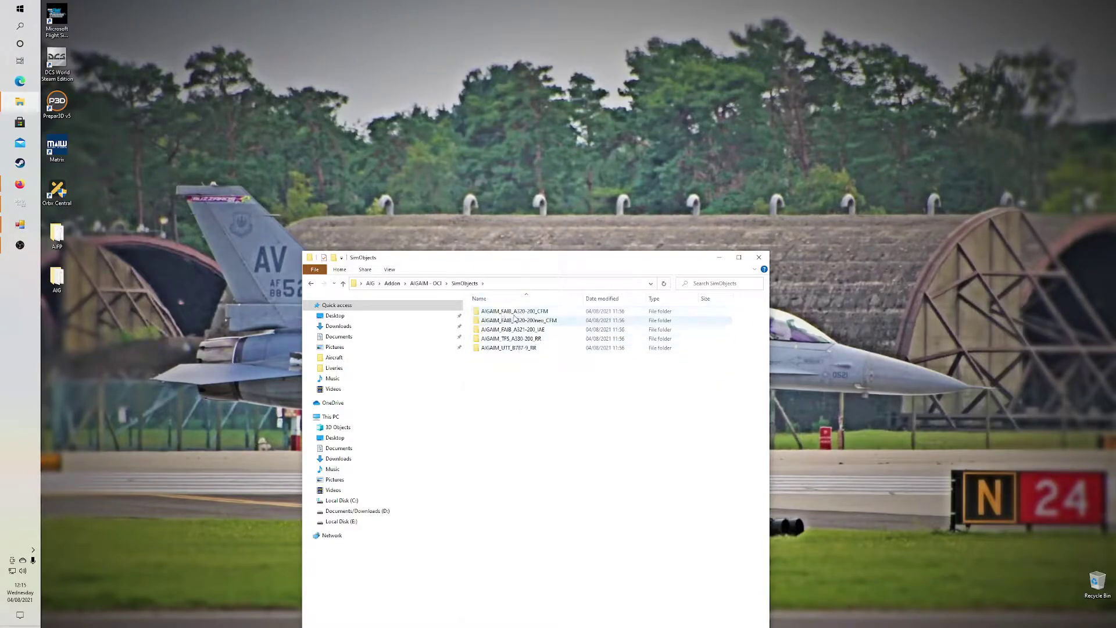
click(311, 284)
double_click(490, 366)
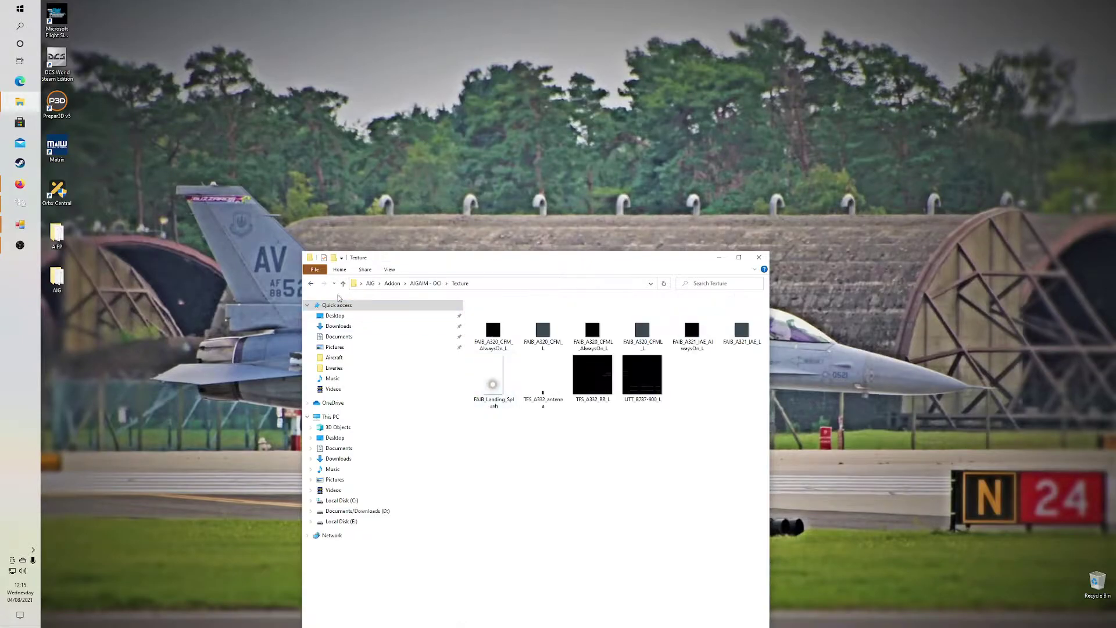
key(alt+Left)
Step: Open the scenery folder inside Traffic Files and view its contents in a maximized window
double_click(531, 377)
drag(498, 264, 524, 204)
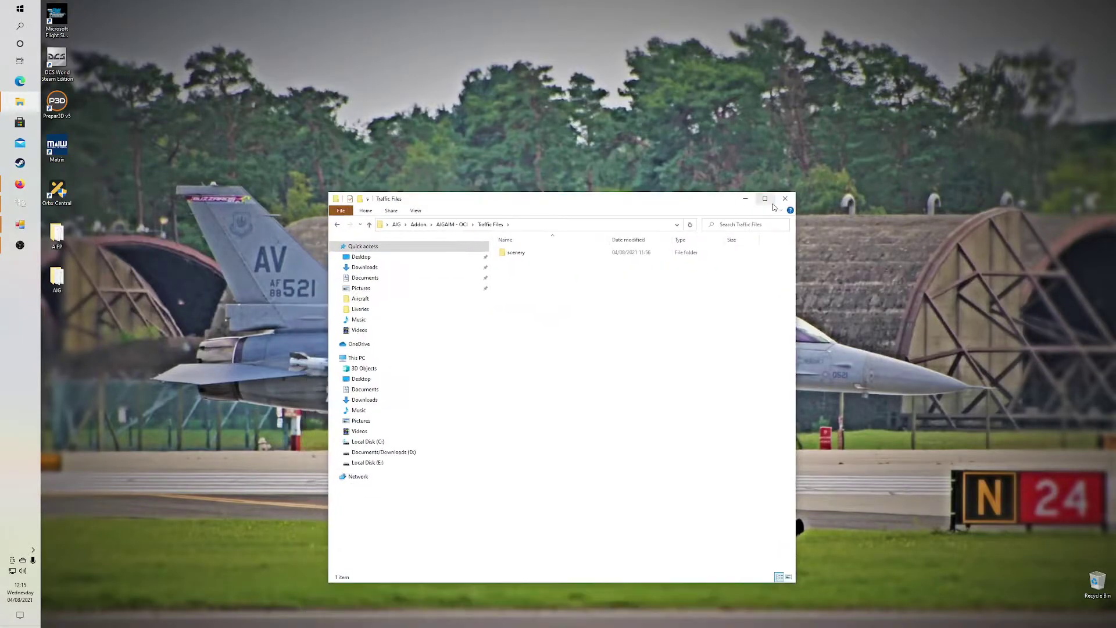
click(768, 200)
double_click(271, 60)
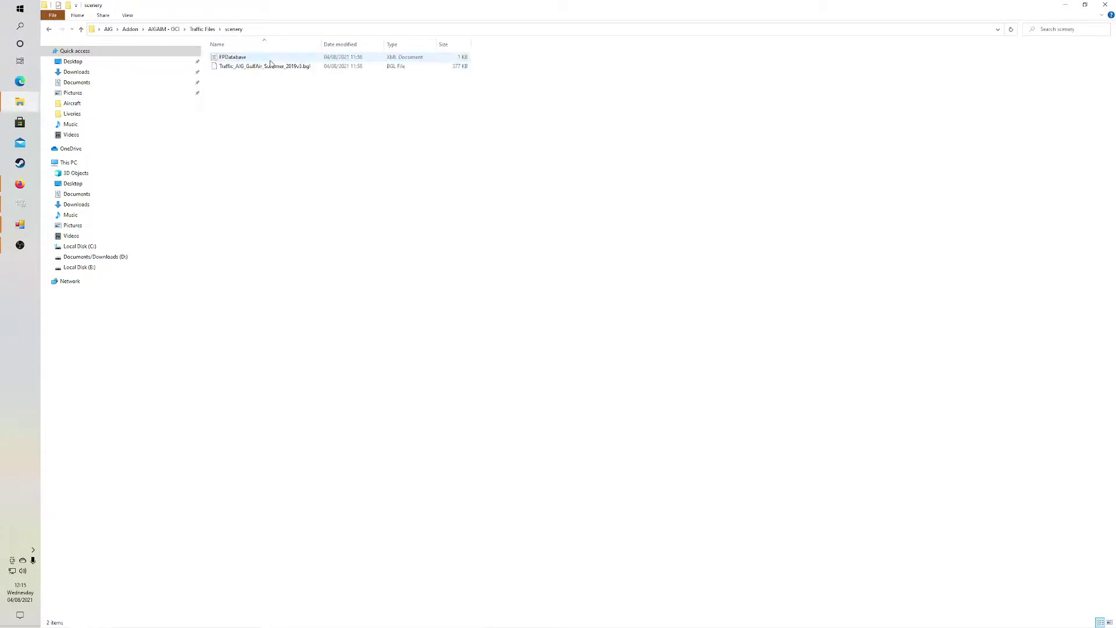
drag(239, 96, 197, 71)
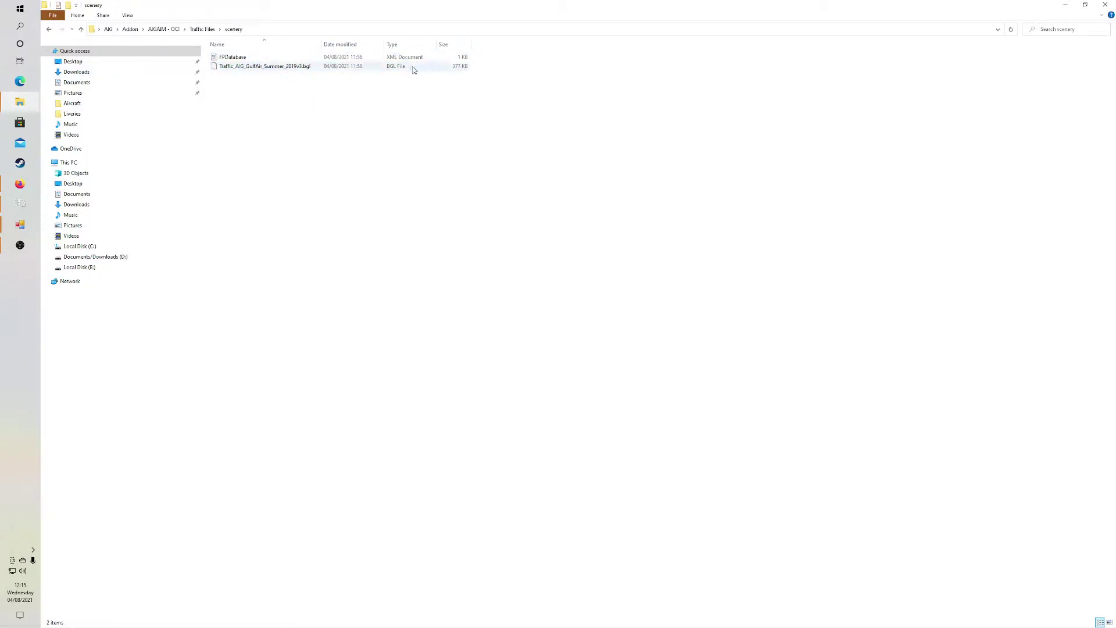
Step: Minimize the folder window, switch to AIG AI Manager to check its online flightplan options, and minimize it
click(1065, 5)
click(22, 206)
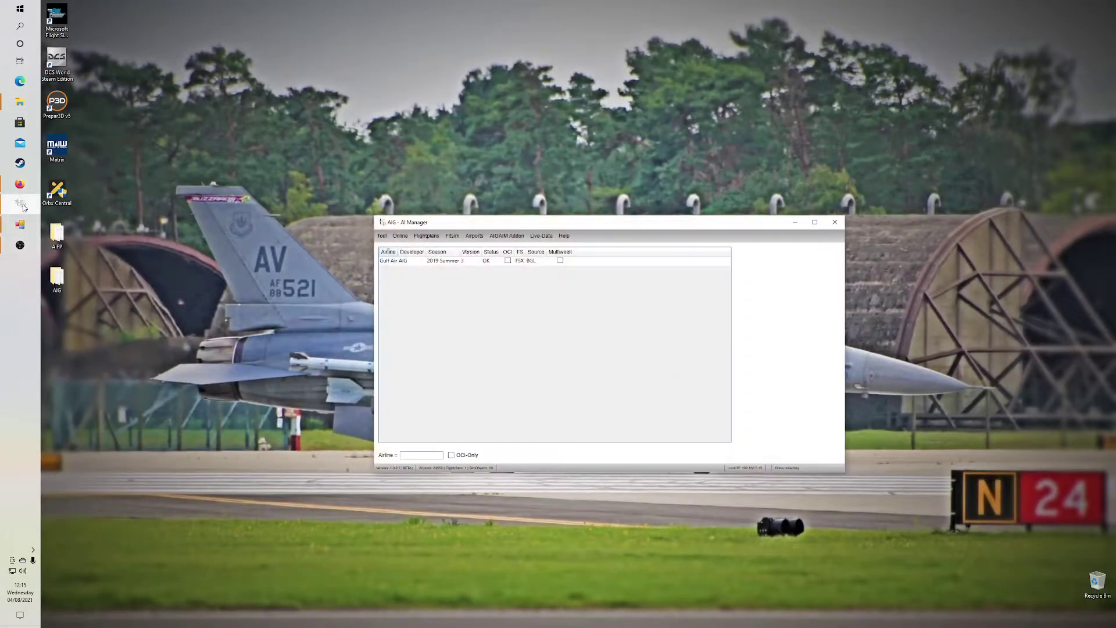
click(382, 236)
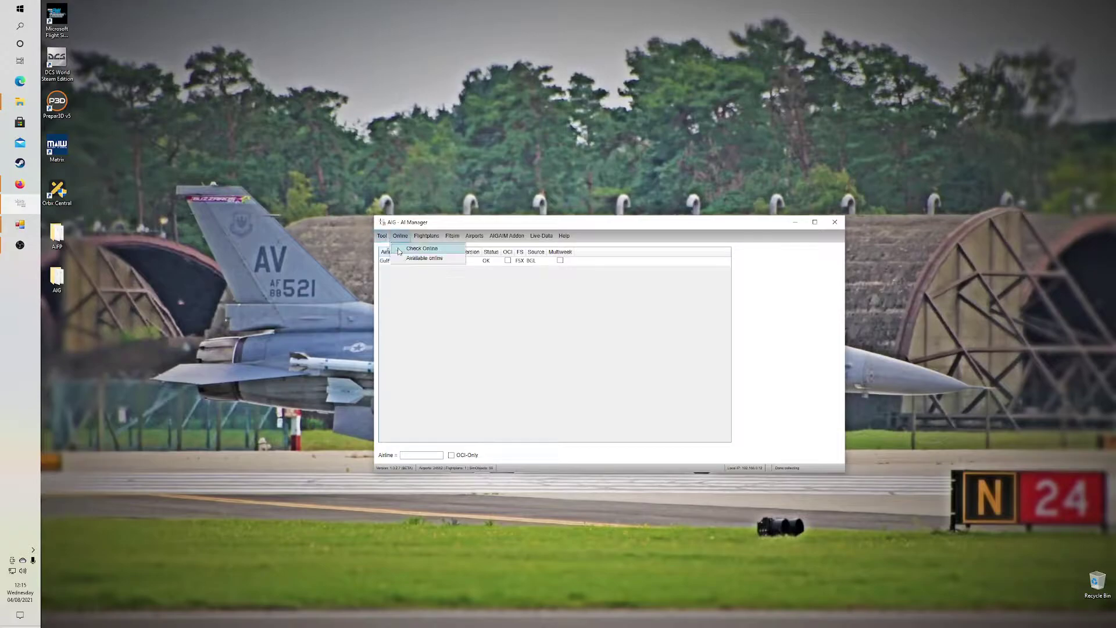
click(397, 259)
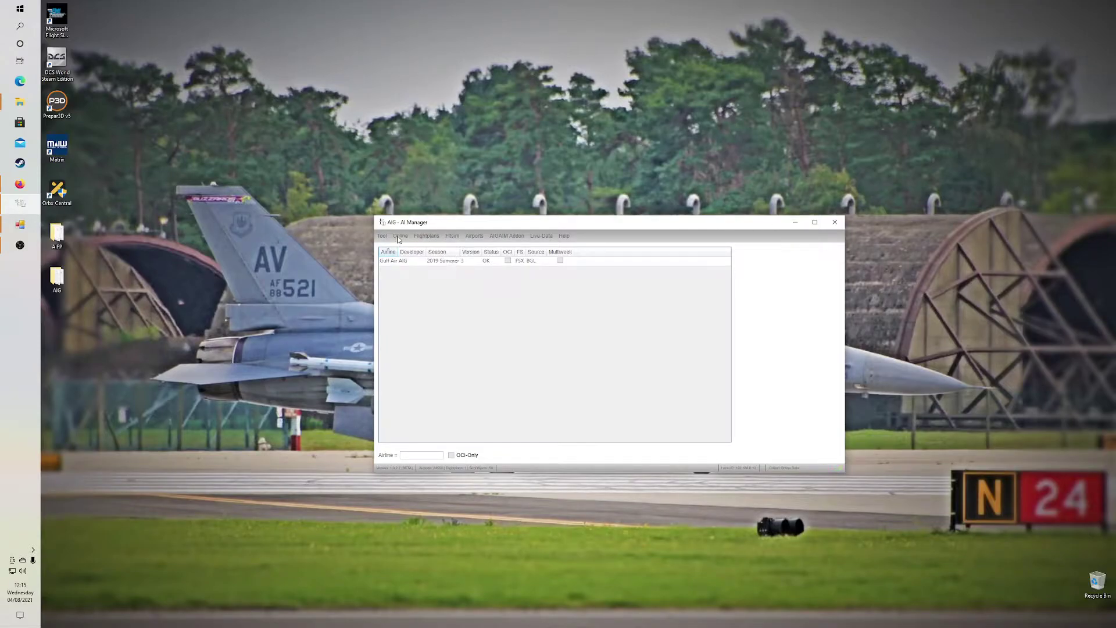
click(795, 222)
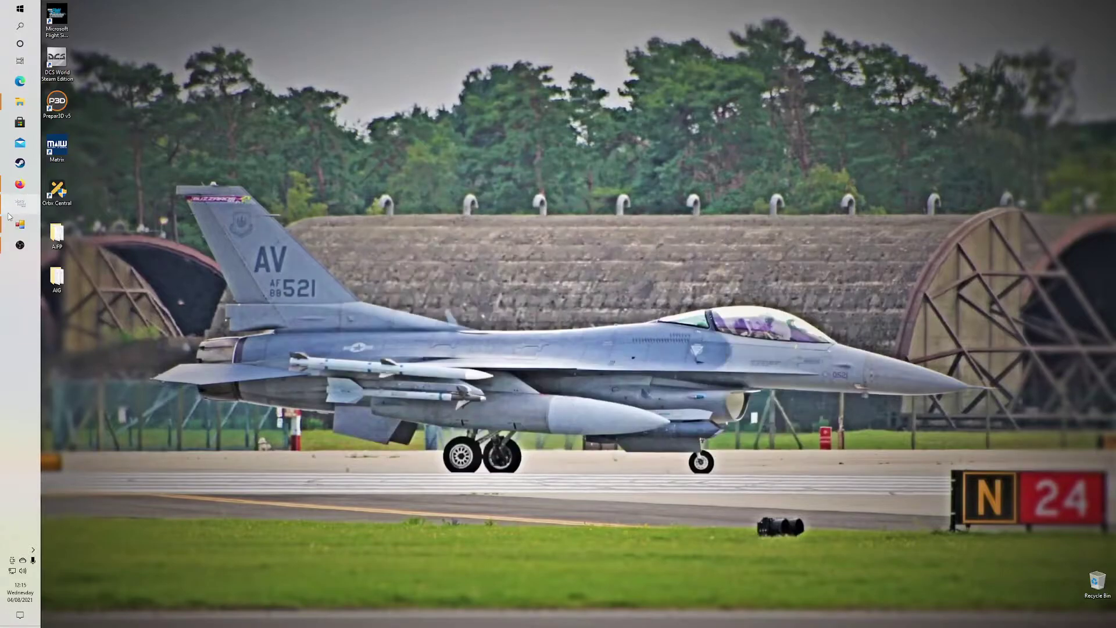
Step: Reopen the AIG folder from the desktop and navigate to Addon\AIGAIM - OCI\Traffic Files\scenery
double_click(57, 278)
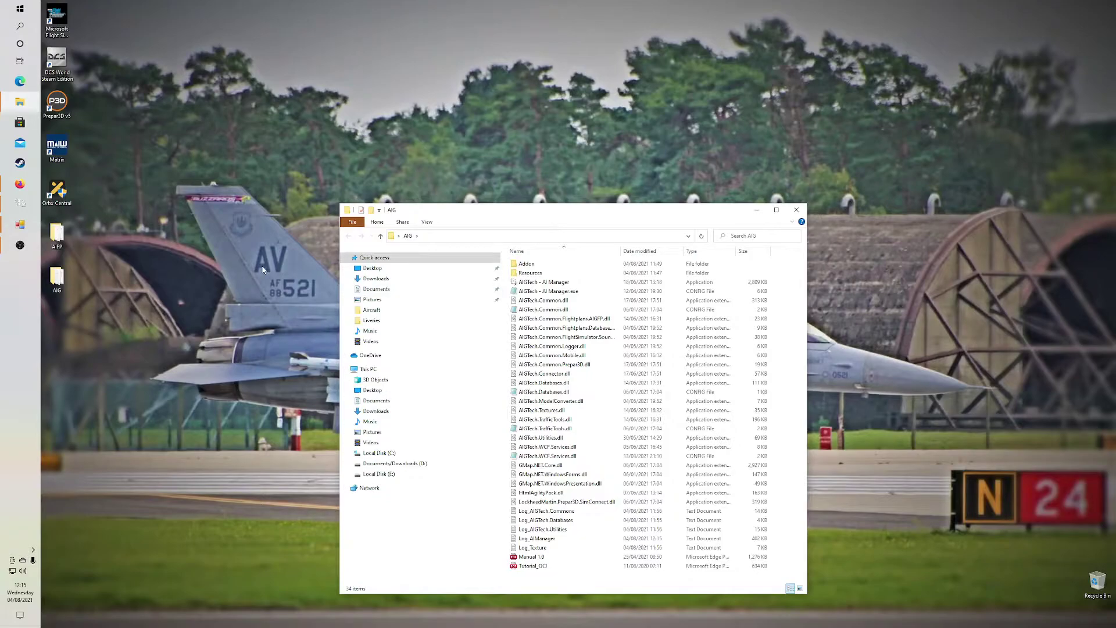
right_click(199, 258)
key(Escape)
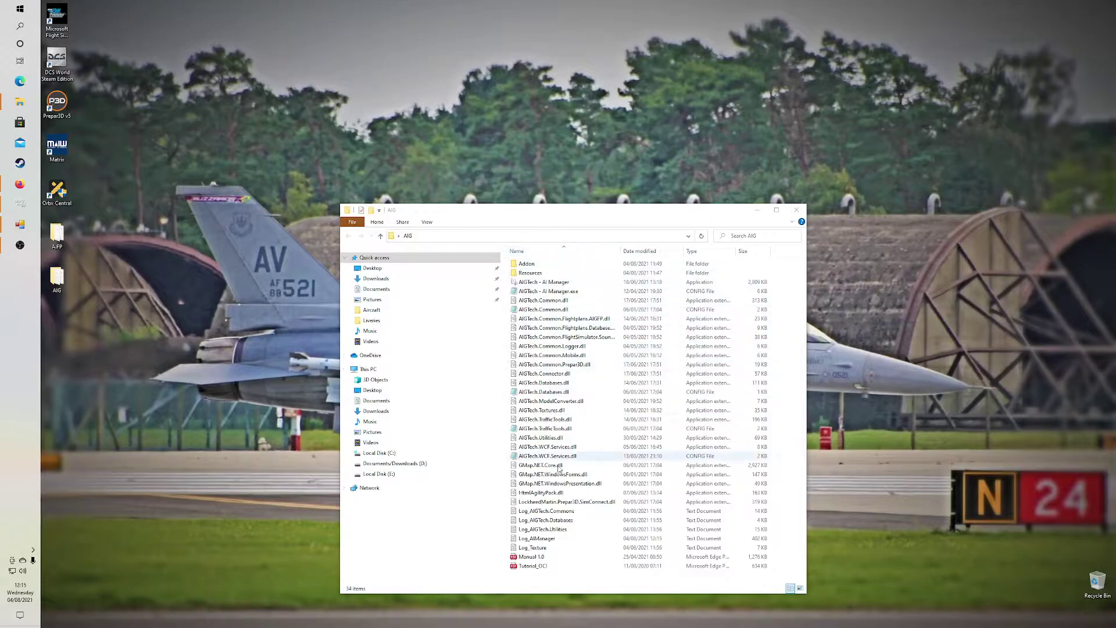
double_click(542, 267)
click(543, 268)
double_click(543, 267)
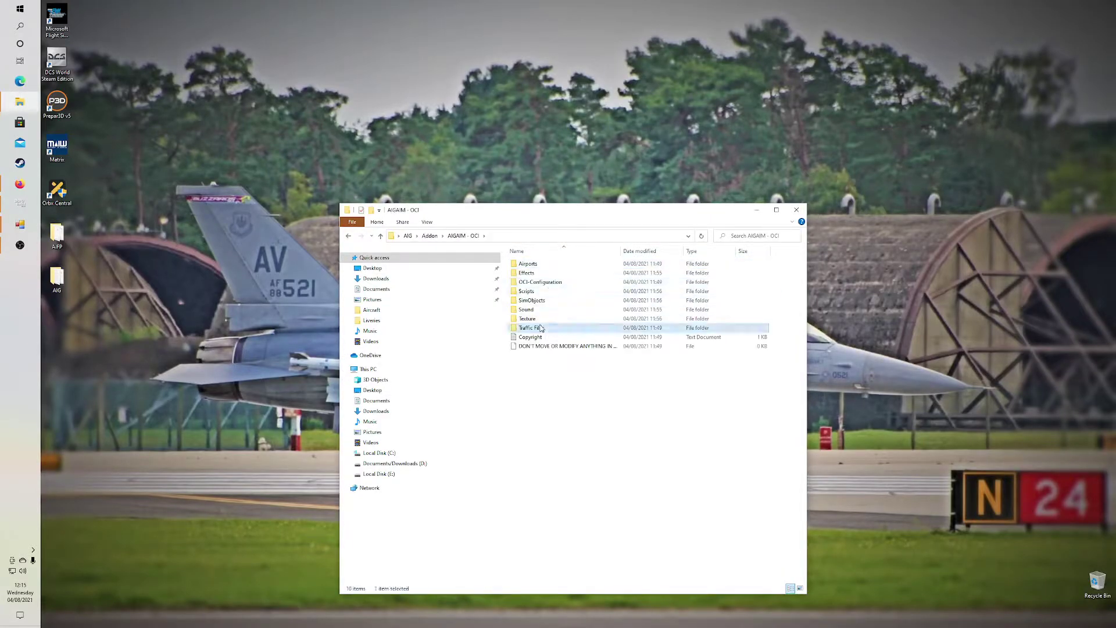
double_click(529, 323)
click(523, 265)
double_click(523, 265)
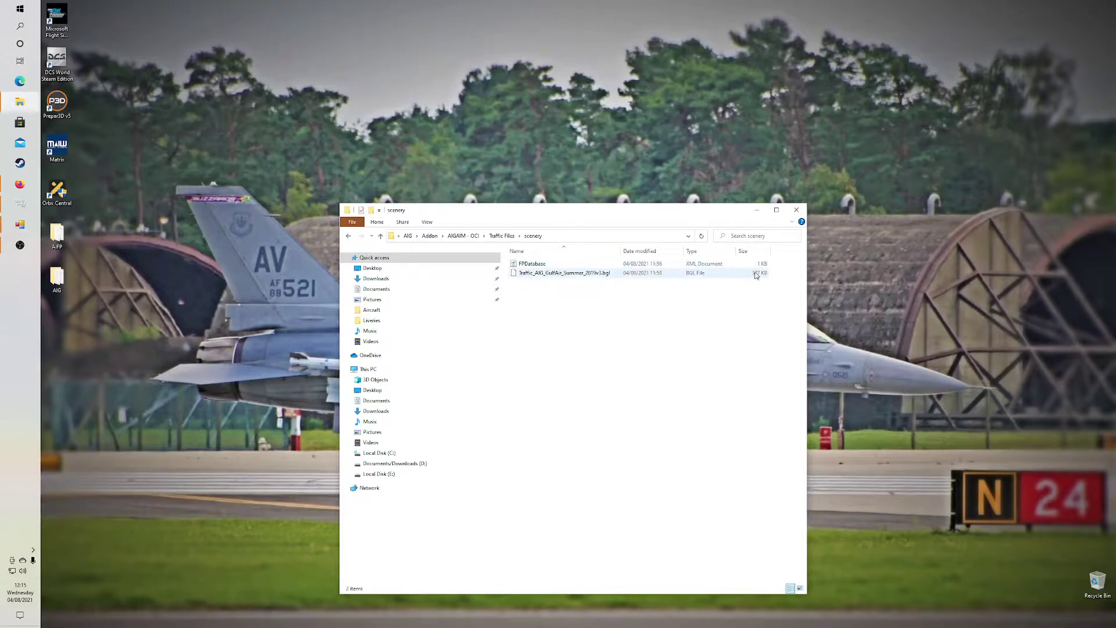
Step: Inspect the Gulf Air traffic BGL file in the maximized scenery folder, return to Traffic Files and close the window
click(777, 210)
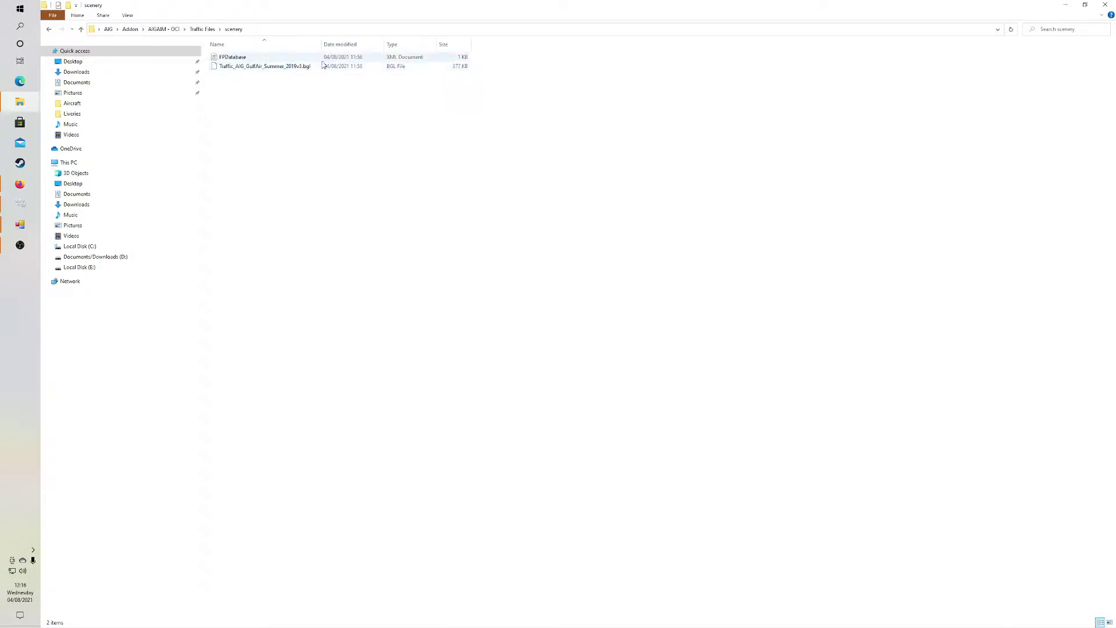
click(270, 70)
click(430, 80)
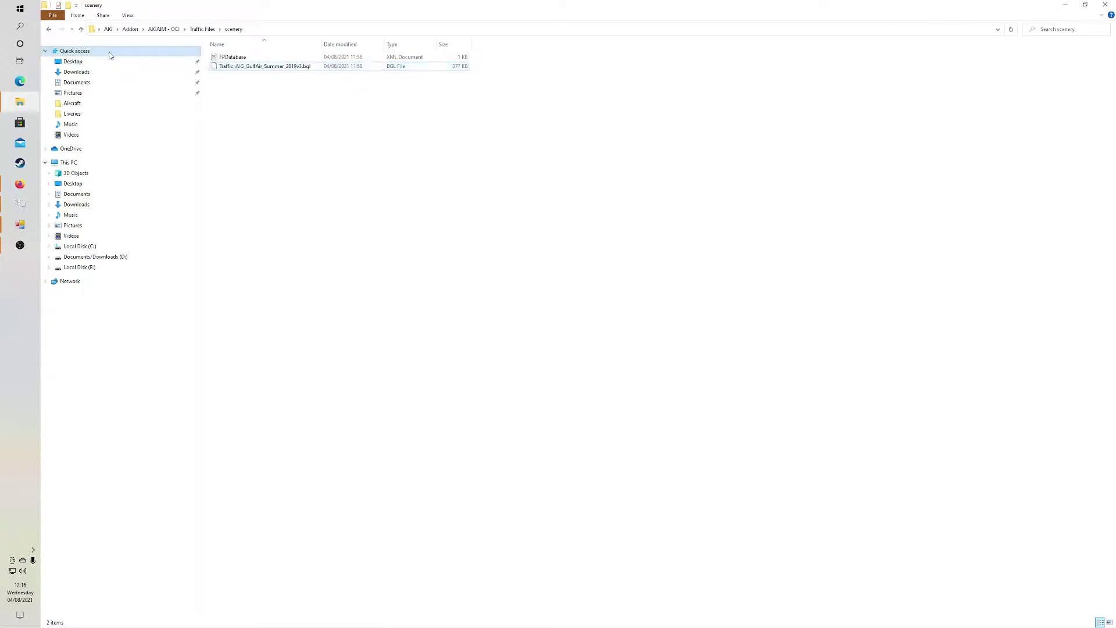
click(48, 31)
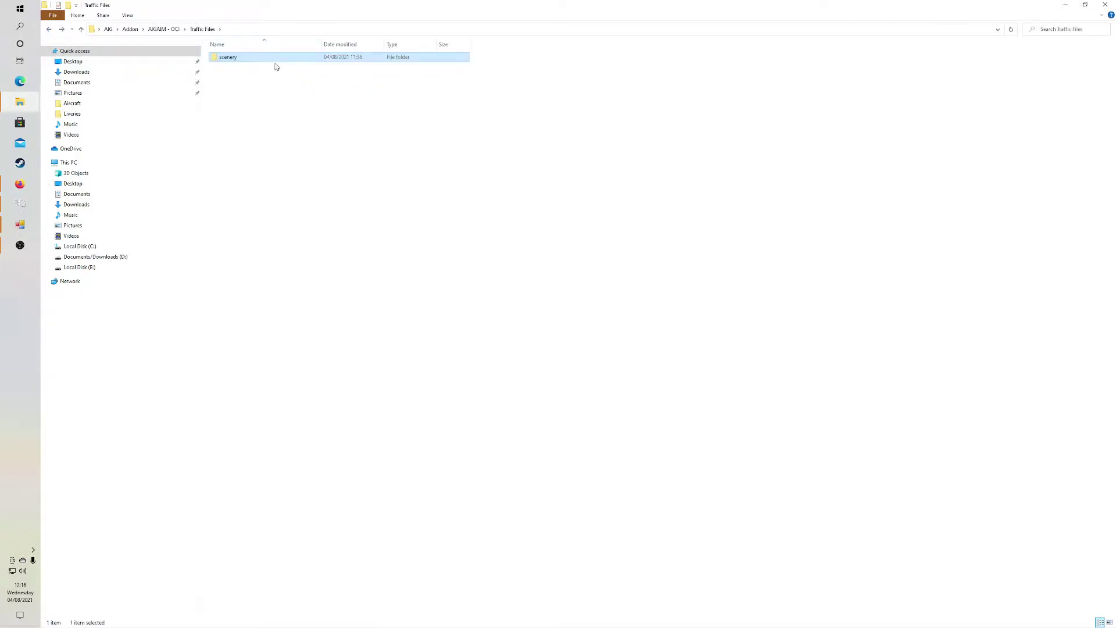
click(1107, 6)
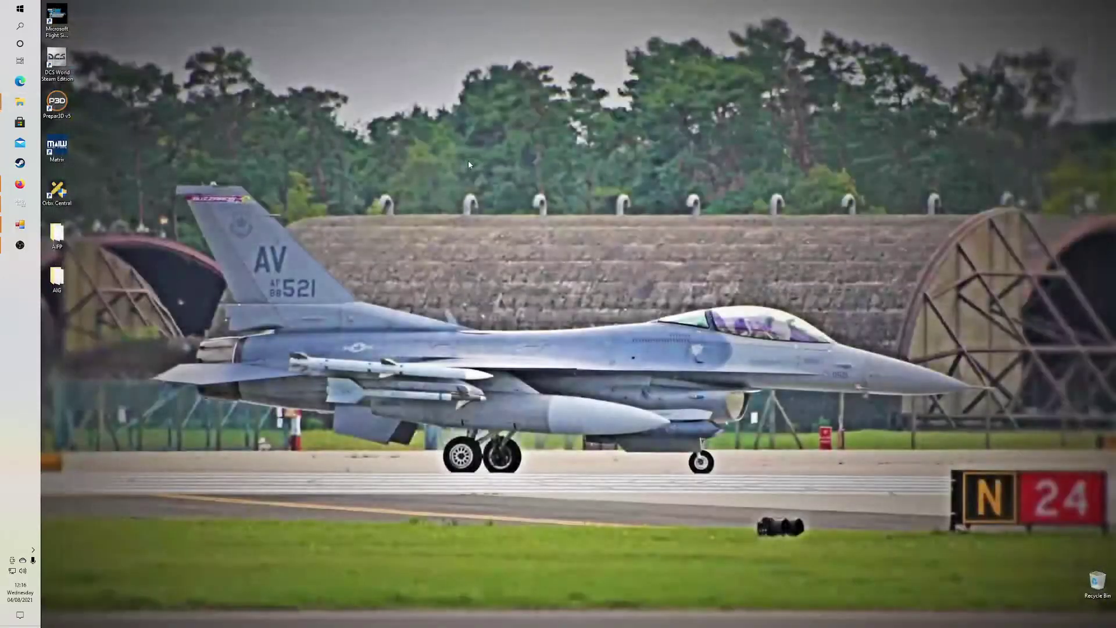
Step: Open the AIFP folder on the desktop to view its program files, and minimize the window
mouse_move(23, 235)
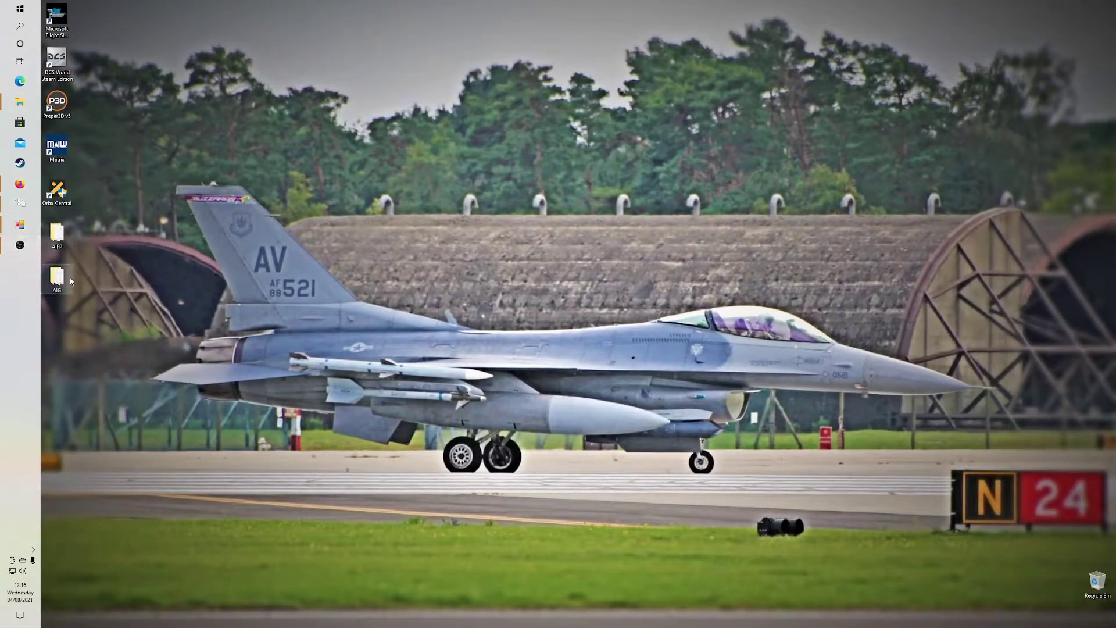
double_click(57, 234)
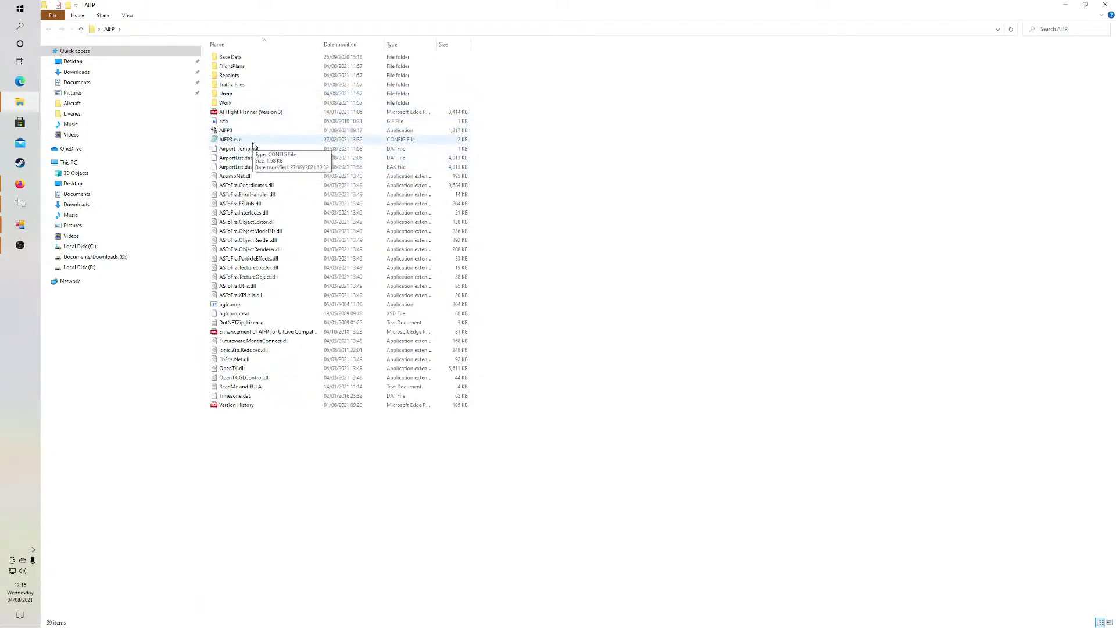
click(1066, 4)
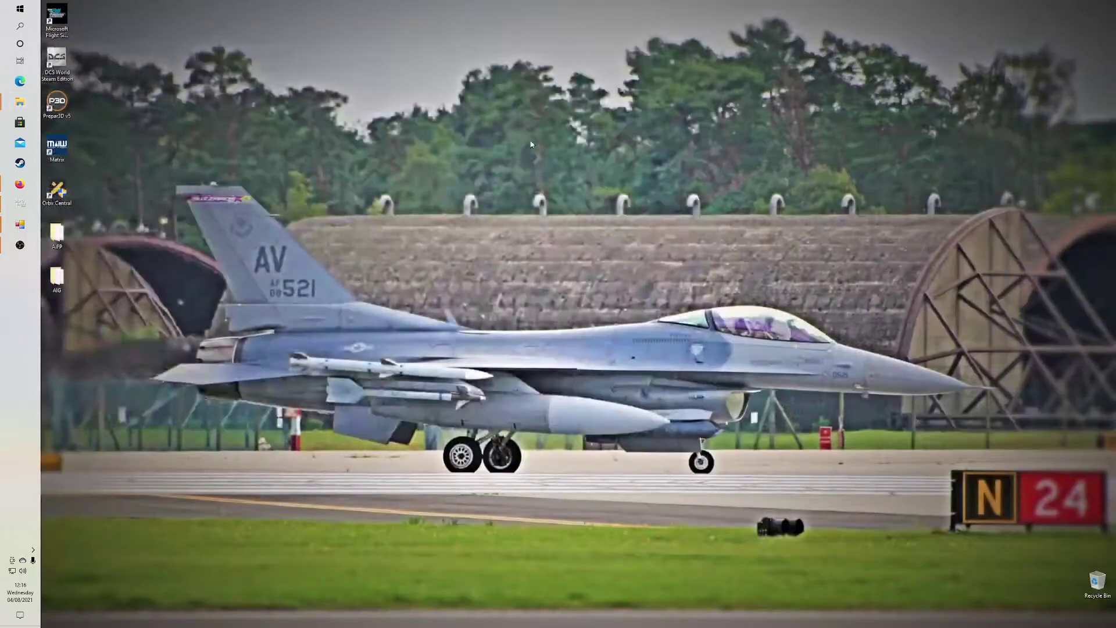
Step: Switch to AIG AI Manager, open the list of flightplans available online and enlarge its window
click(20, 202)
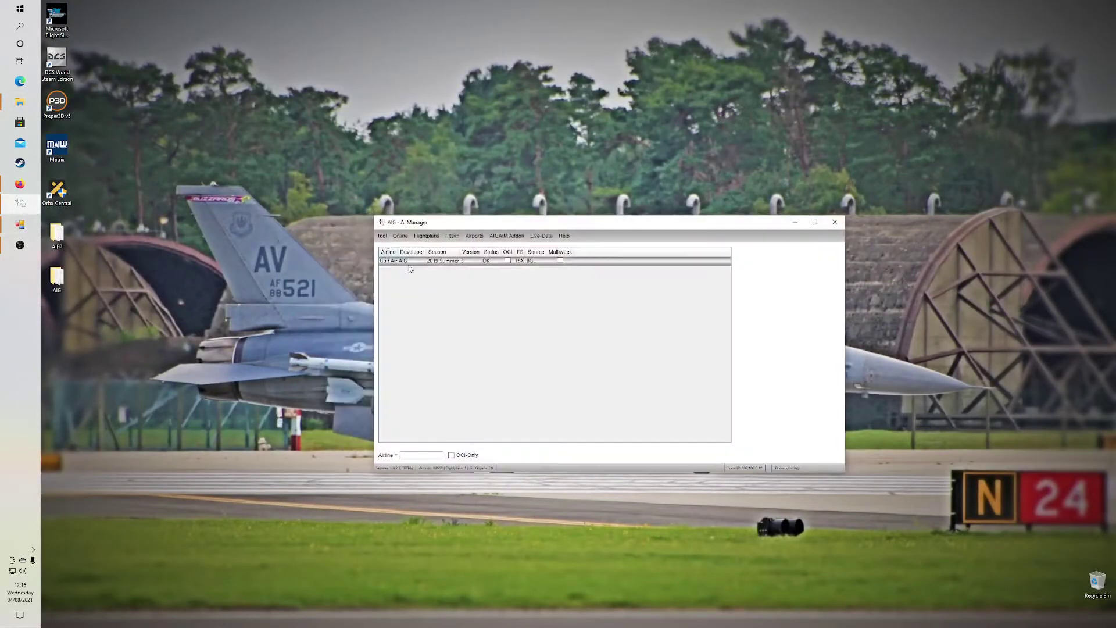
click(381, 240)
click(412, 260)
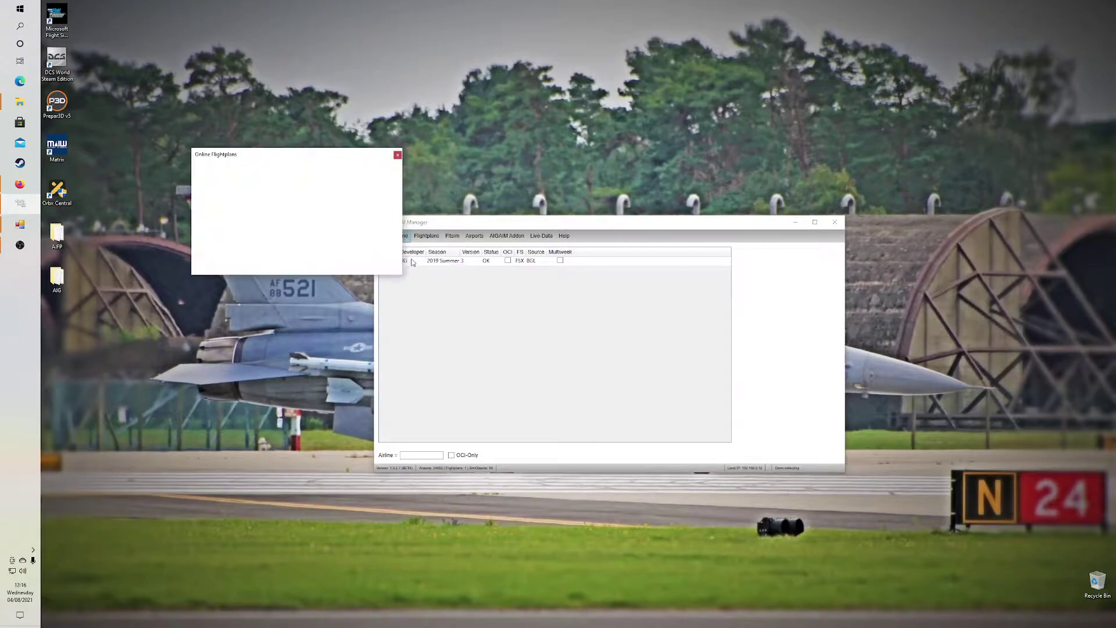
drag(403, 272, 807, 557)
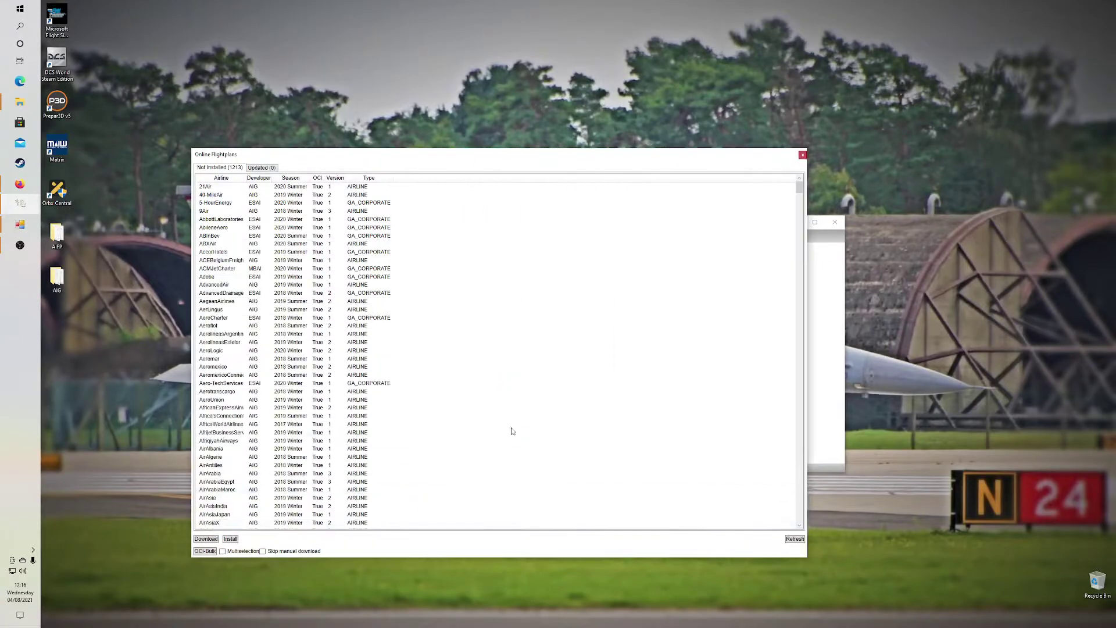
Step: Browse the airlines in the list of online flightplans that are not installed
scroll(298, 374, down, 5)
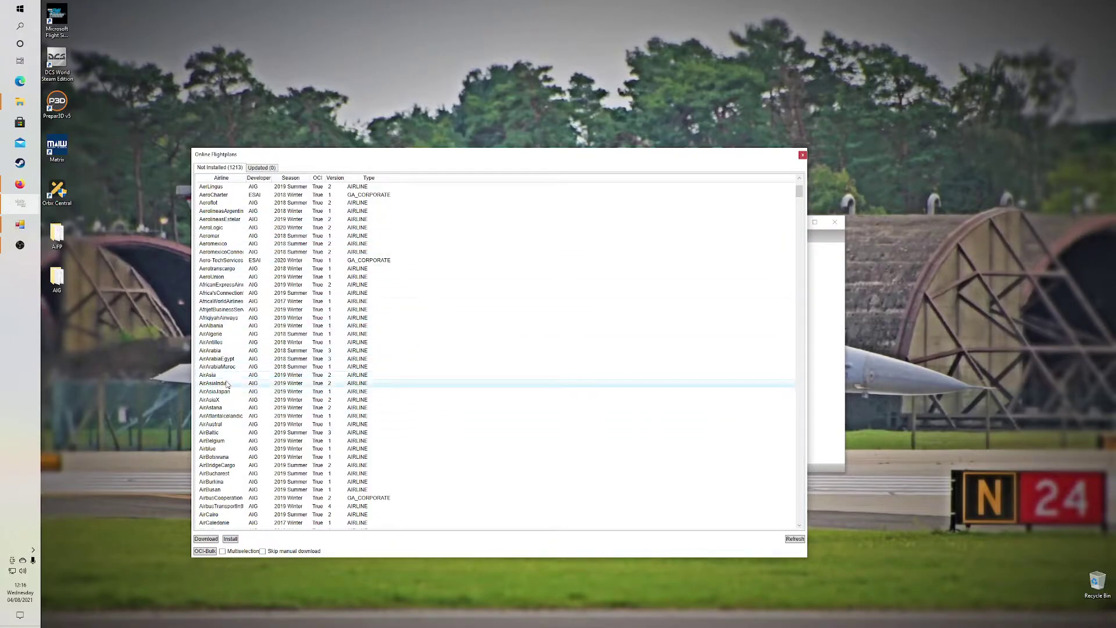
scroll(228, 385, down, 10)
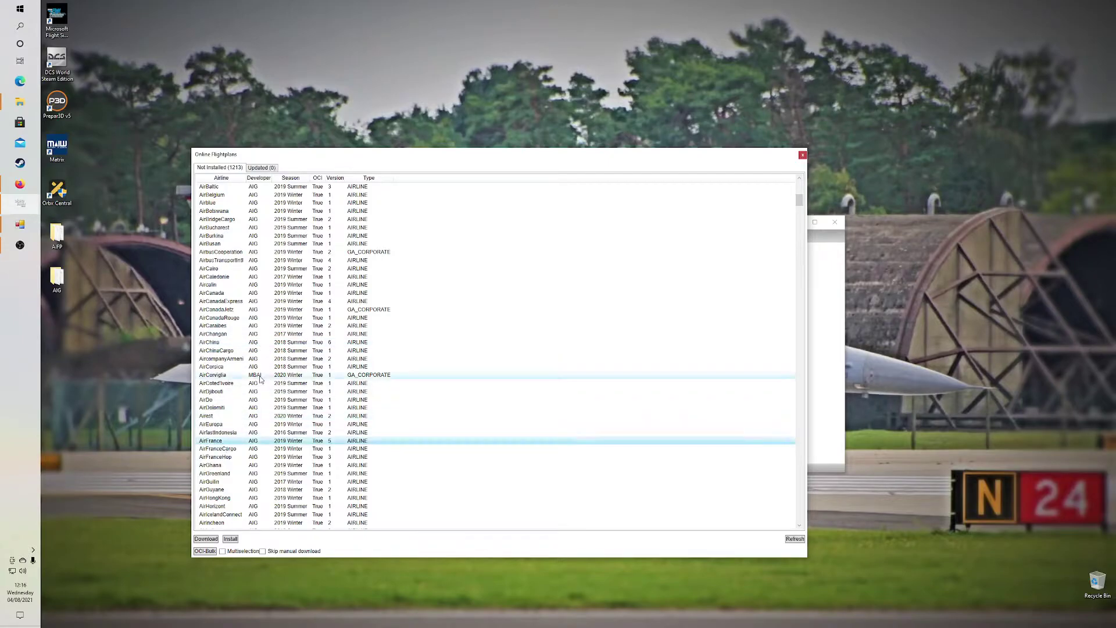
click(232, 416)
scroll(237, 420, down, 6)
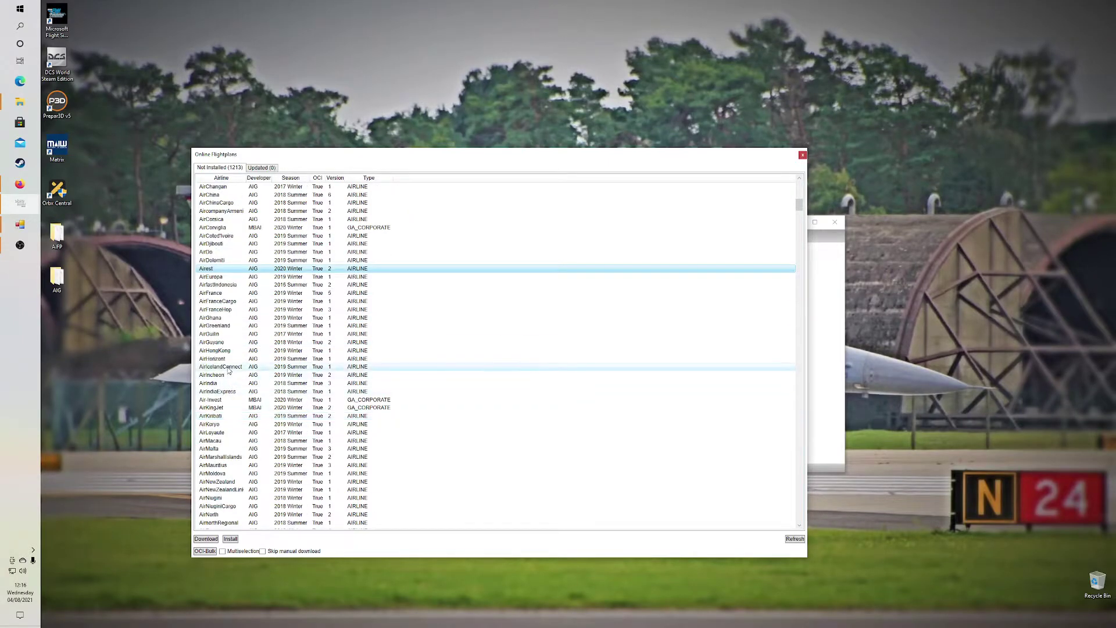
scroll(229, 361, down, 7)
scroll(230, 353, down, 6)
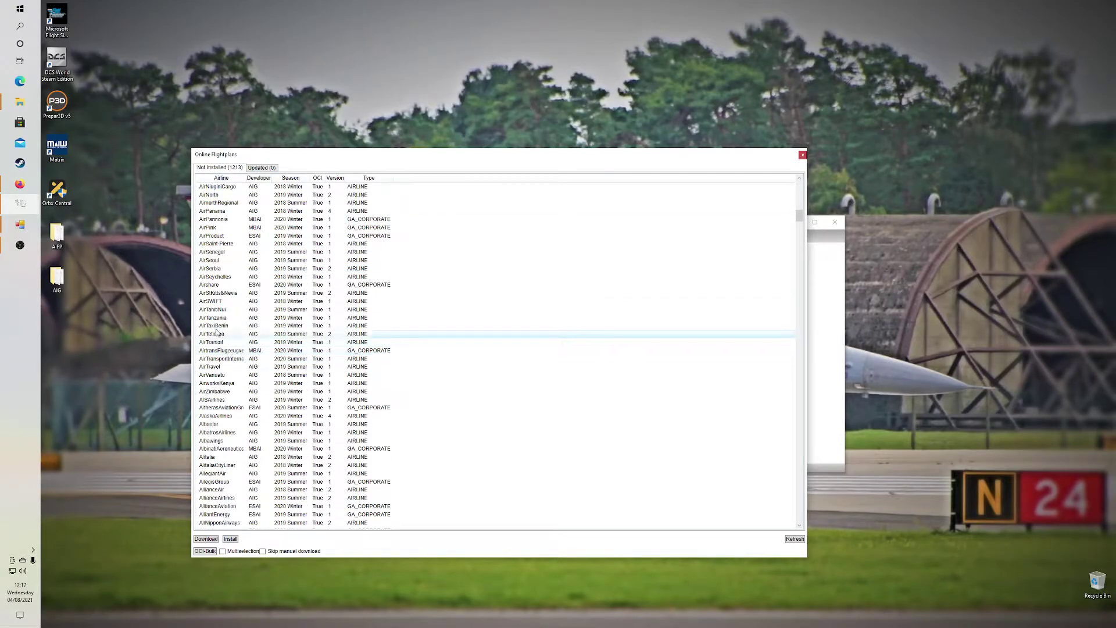
scroll(255, 373, down, 4)
scroll(255, 374, down, 12)
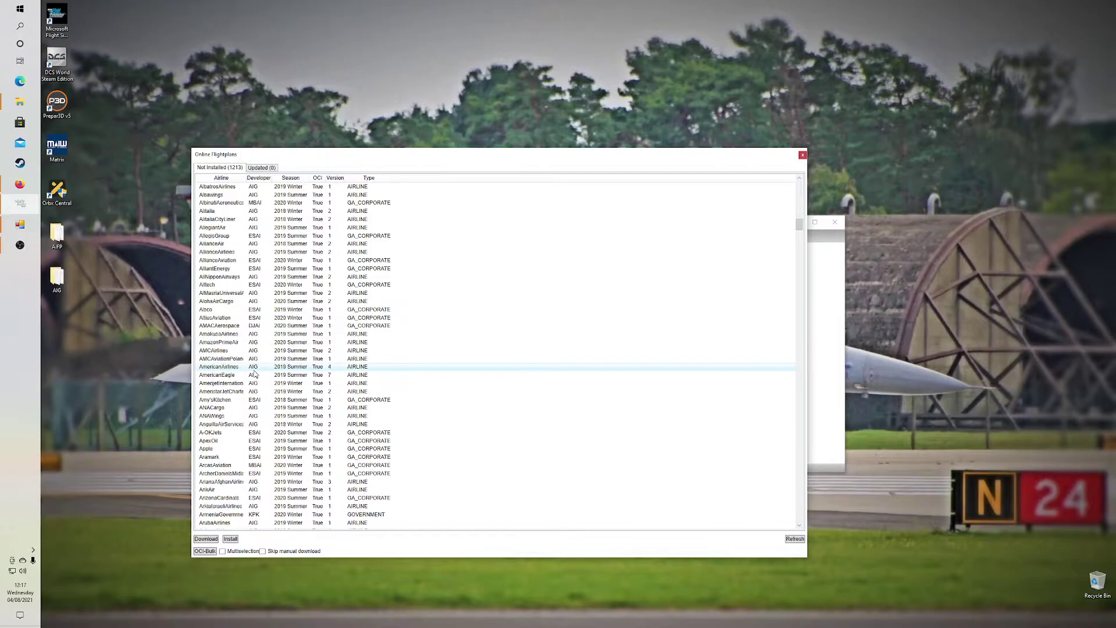
scroll(254, 374, down, 13)
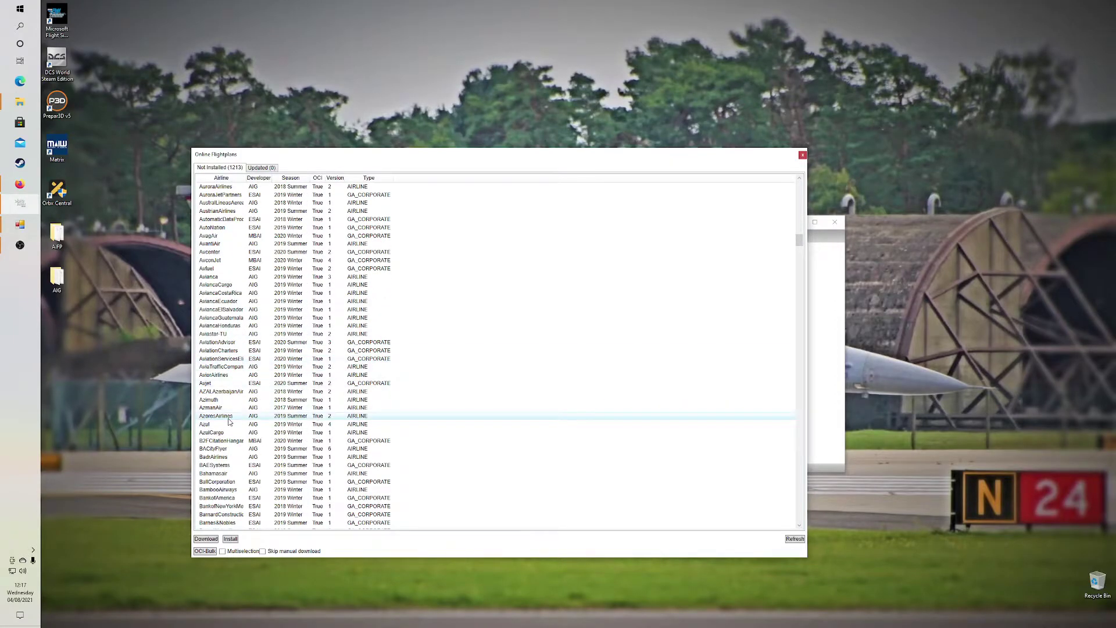
scroll(228, 421, down, 15)
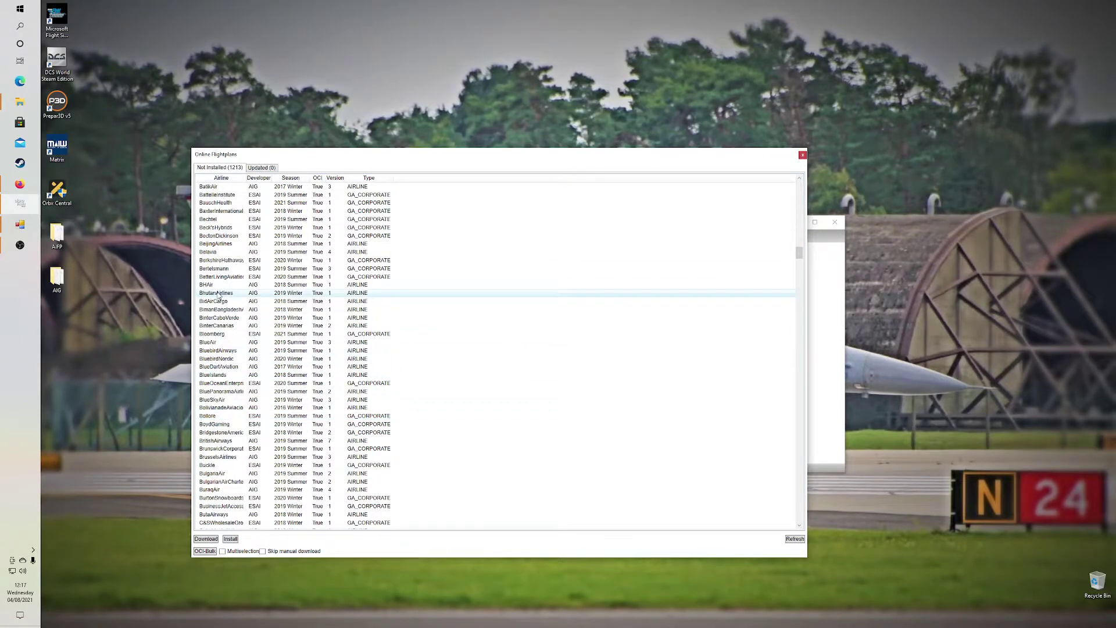
scroll(251, 372, down, 3)
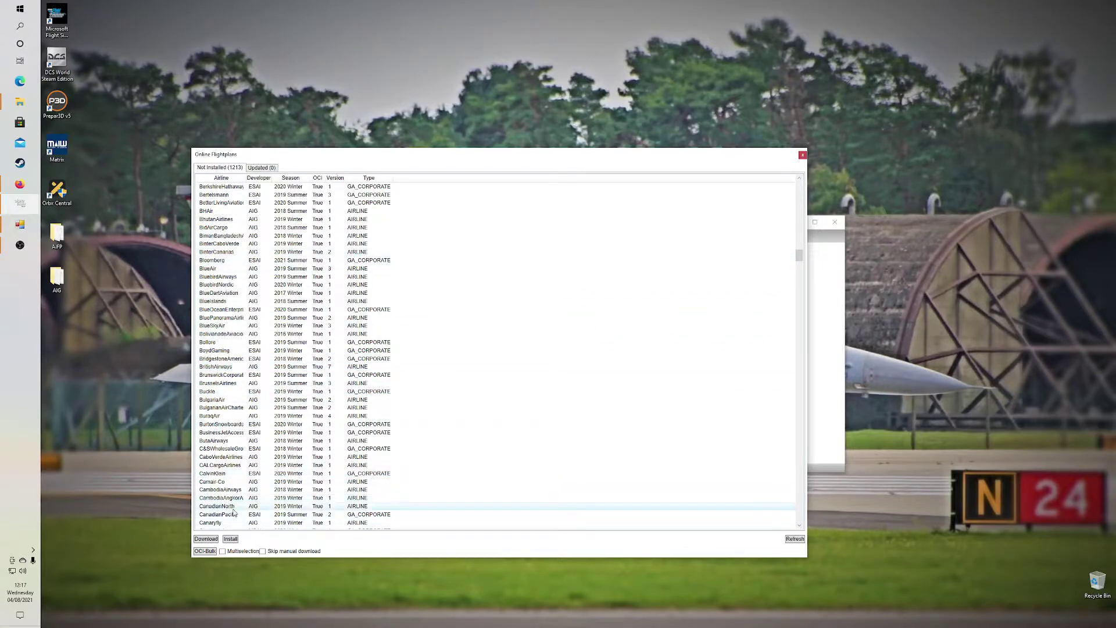
scroll(219, 428, up, 15)
scroll(220, 425, up, 6)
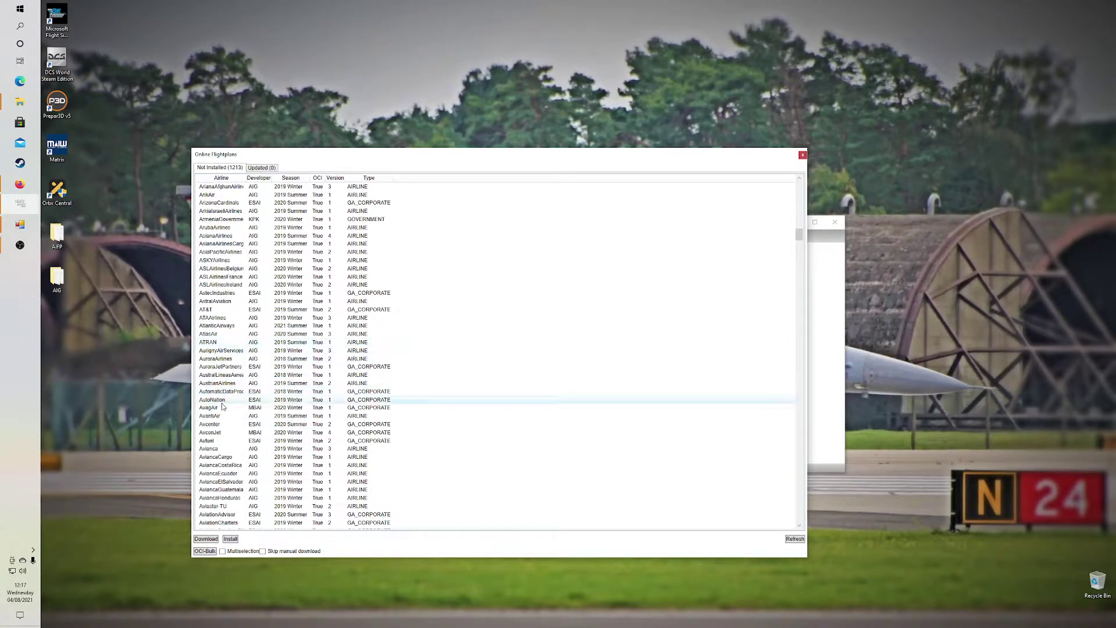
Step: Find the AIG EgyptAir 2019 Winter flightplan among the airlines not installed and start its one-click installation
scroll(224, 410, up, 20)
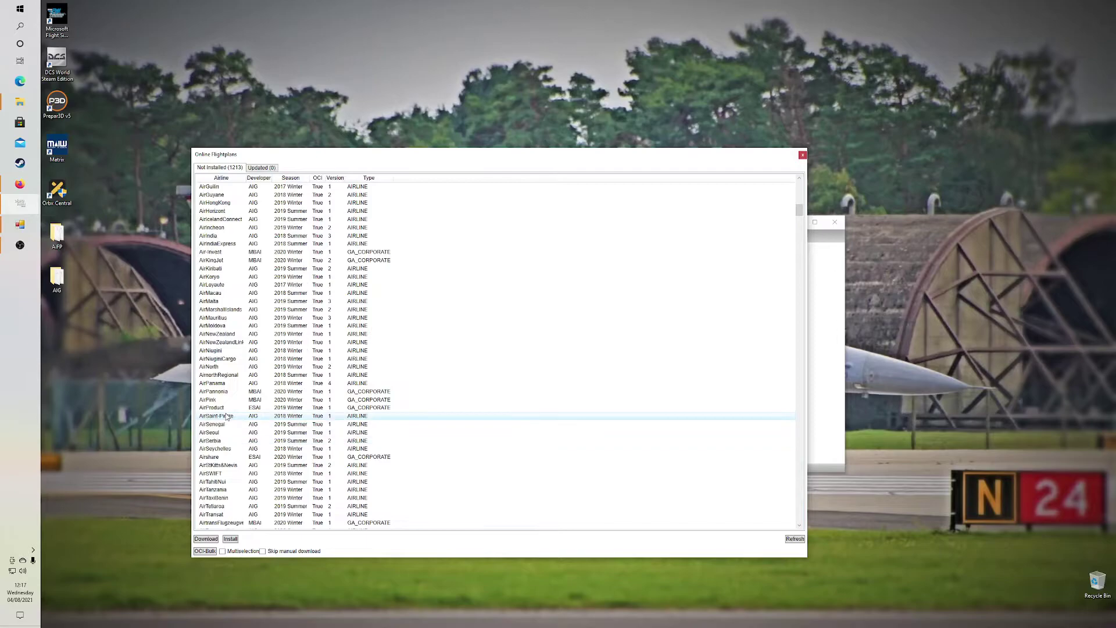
drag(800, 210, 784, 301)
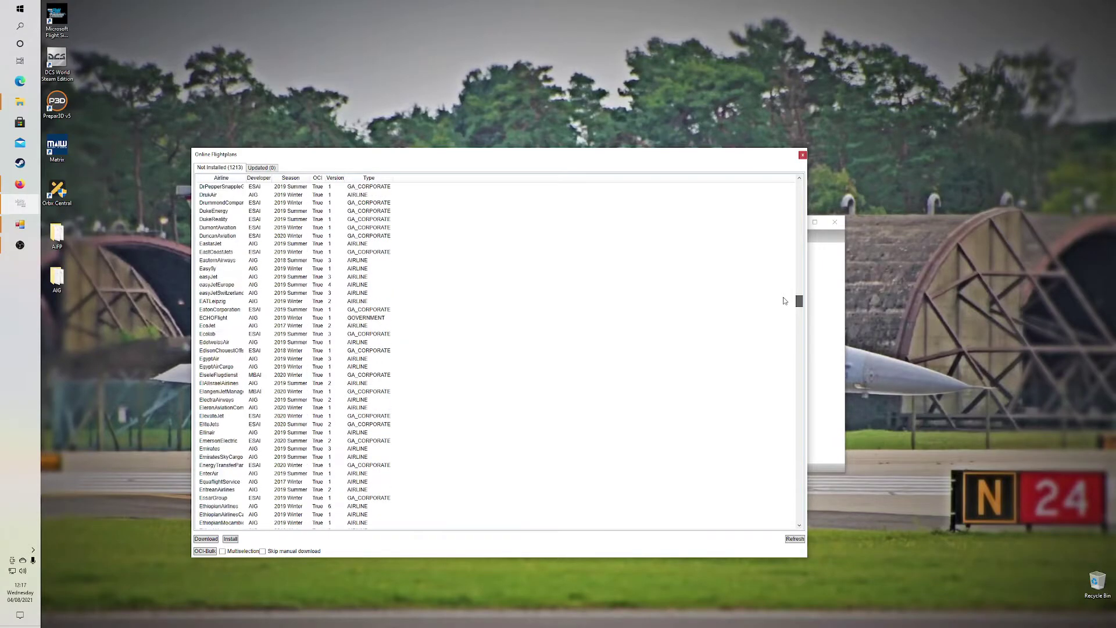
click(314, 361)
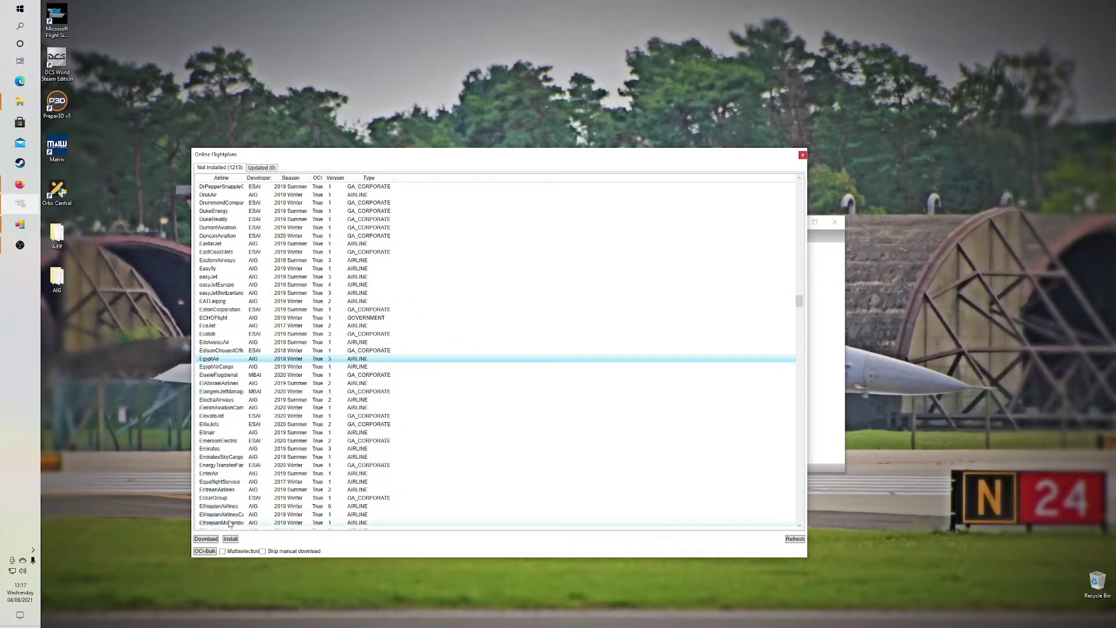
click(204, 552)
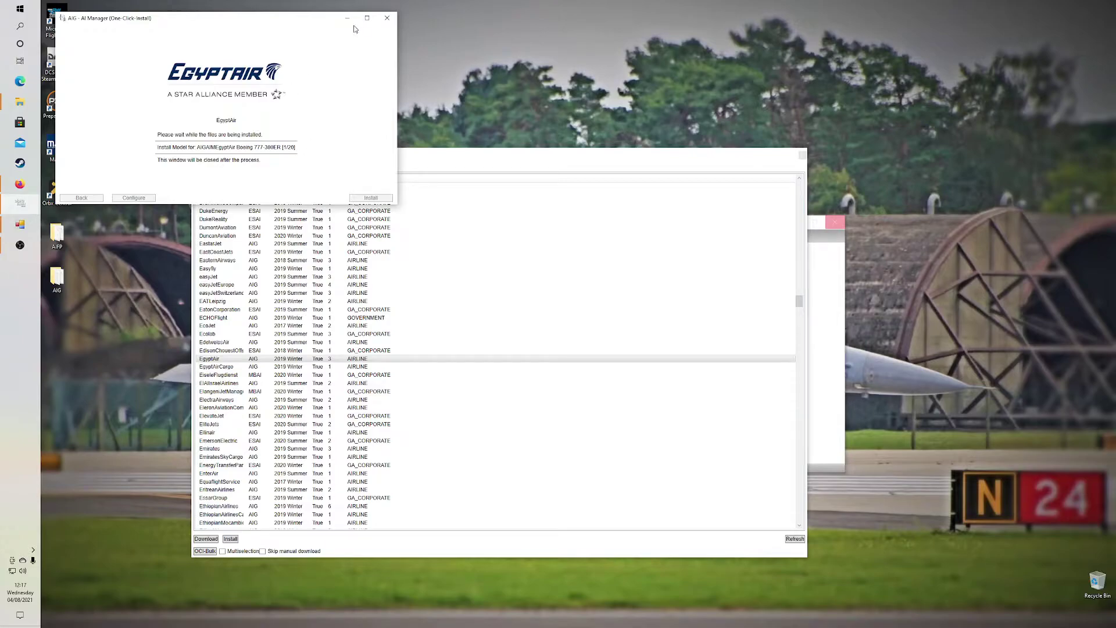
Step: Open the AIG folder on the desktop, view the aircraft folders in Addon > AIGAIM - OCI > SimObjects, and return to AIGAIM - OCI
double_click(56, 278)
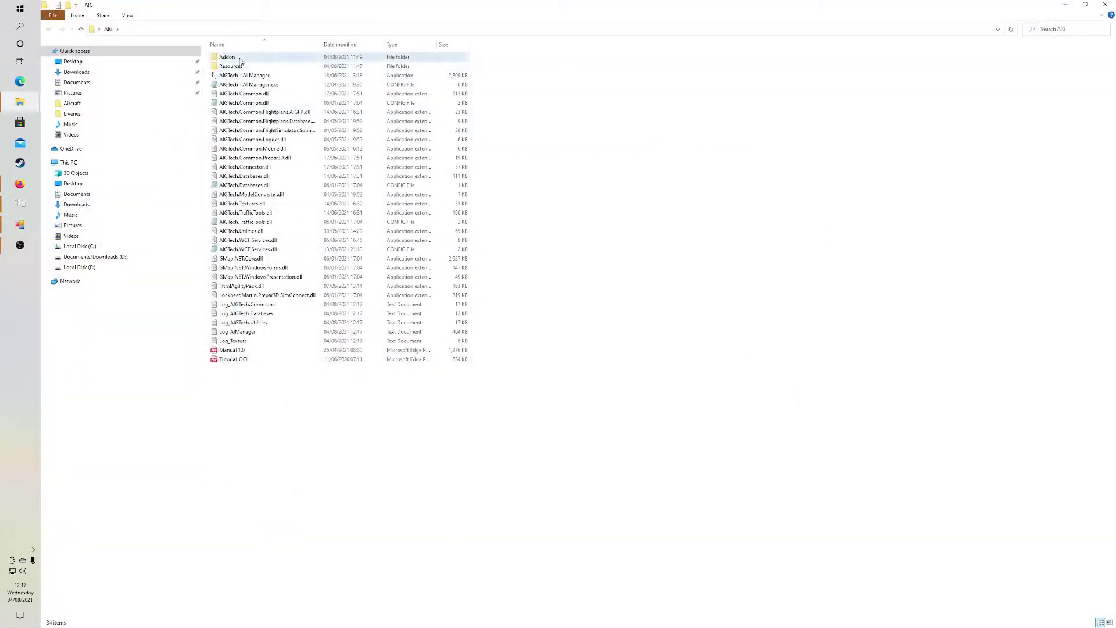
double_click(241, 58)
double_click(241, 58)
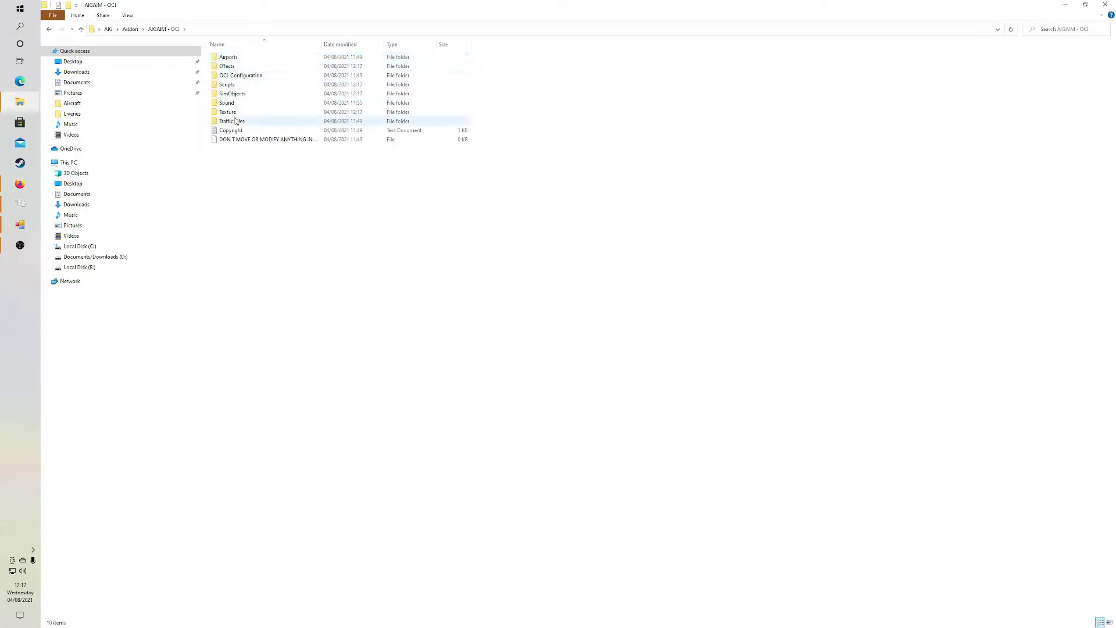
double_click(233, 94)
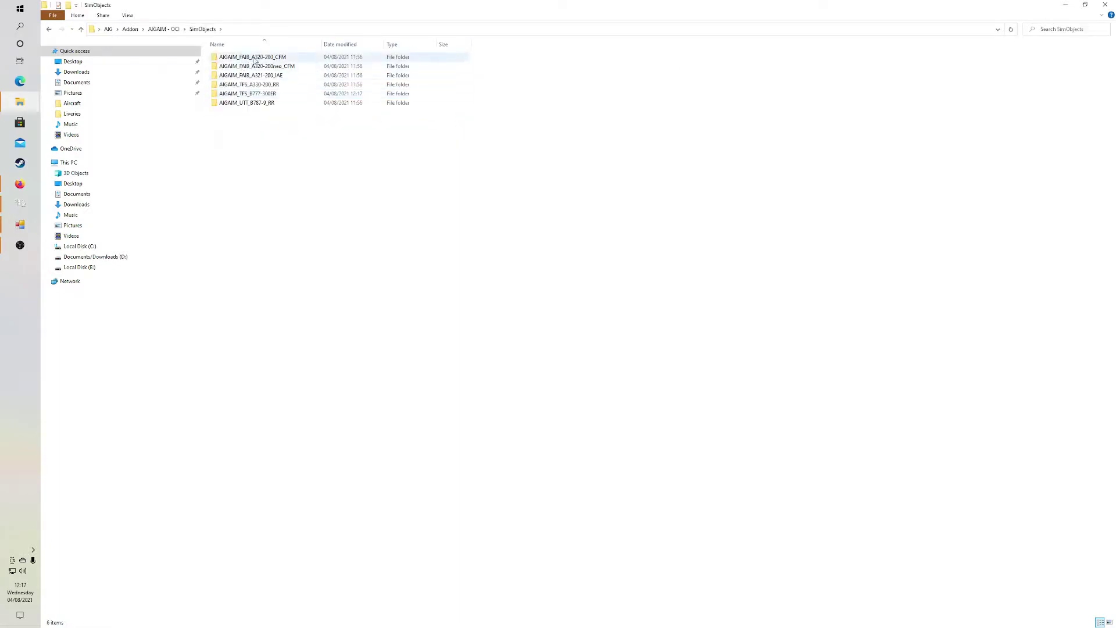
key(alt+Left)
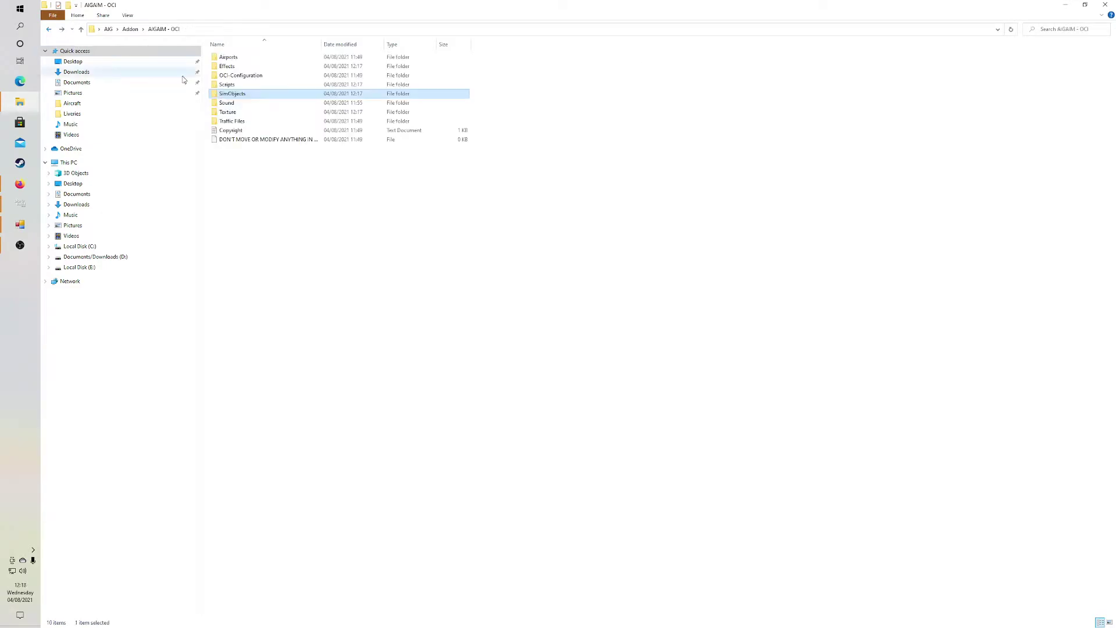
Step: Check the BGL files in the scenery folder of Traffic Files and minimize the window
double_click(240, 120)
double_click(236, 57)
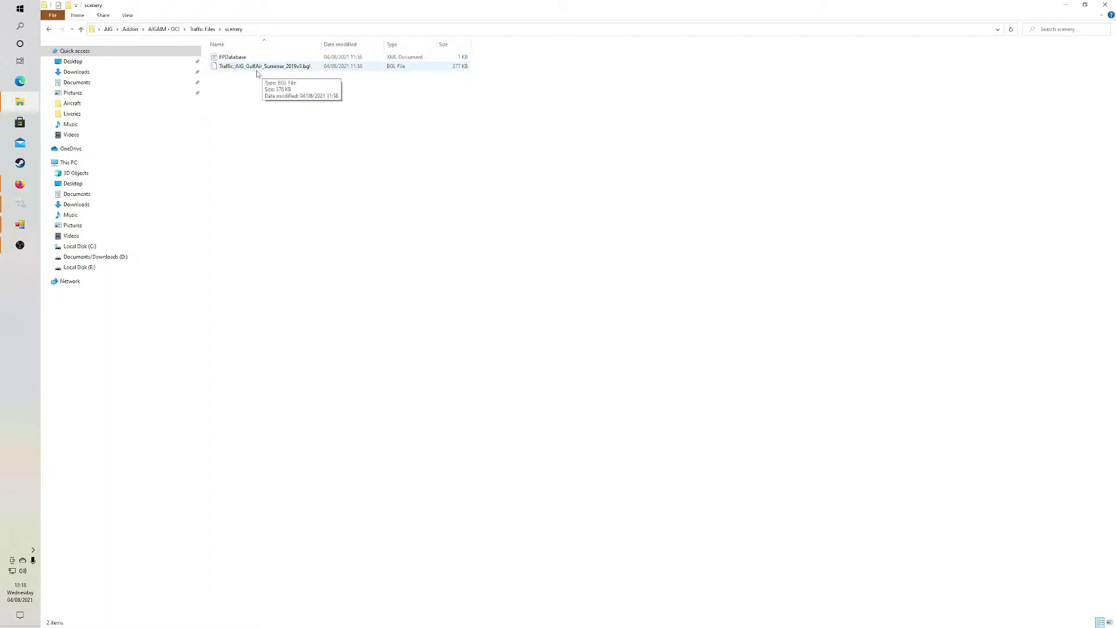
click(50, 29)
double_click(244, 56)
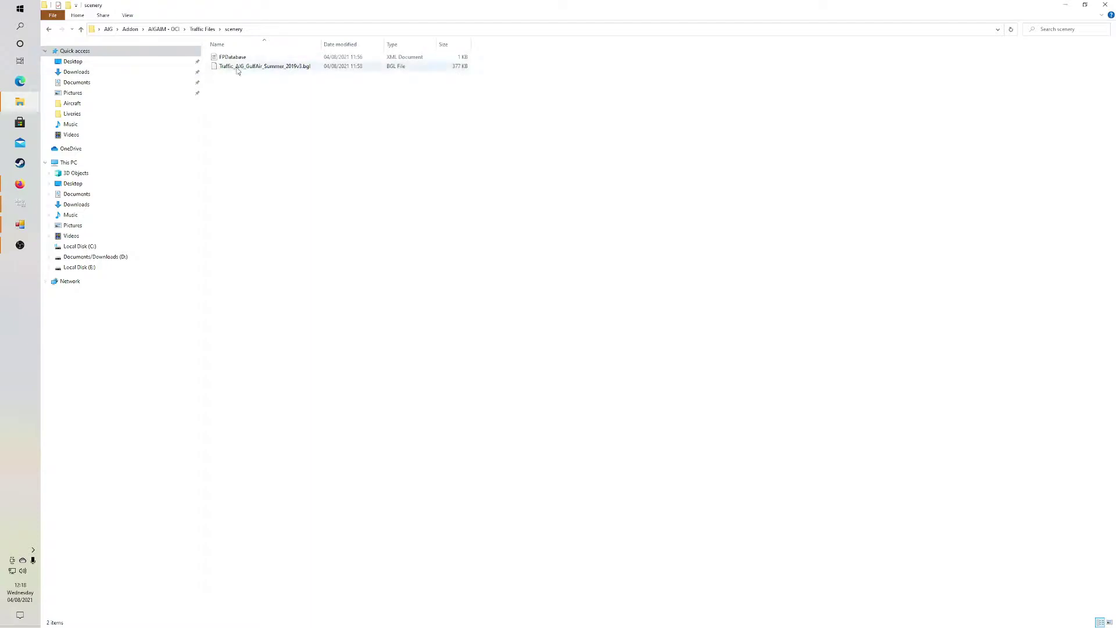
drag(550, 71, 395, 87)
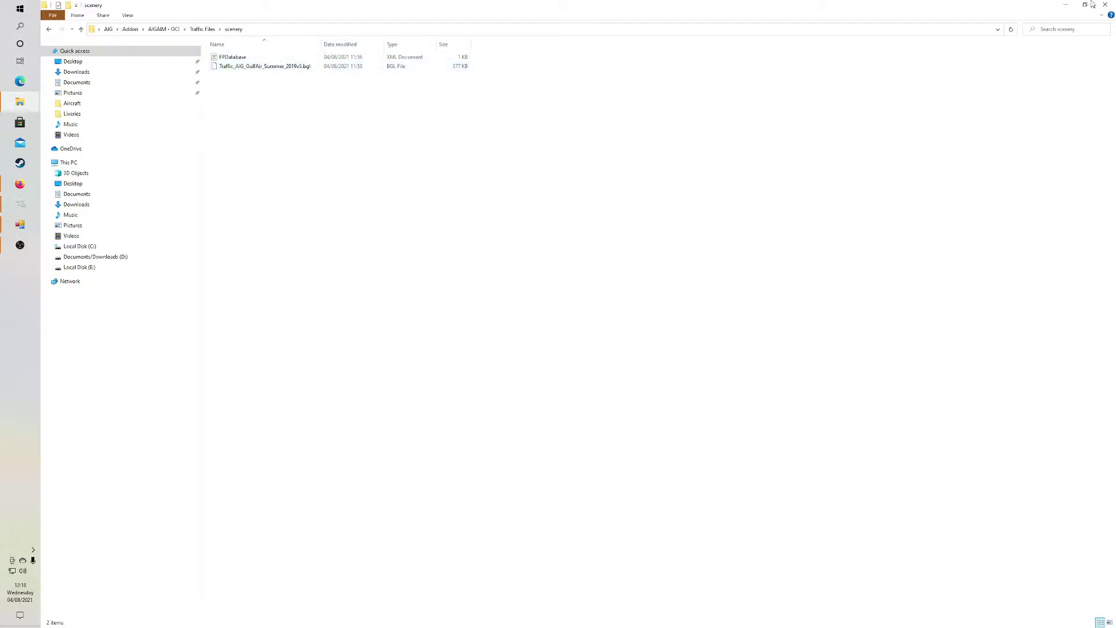
click(1069, 5)
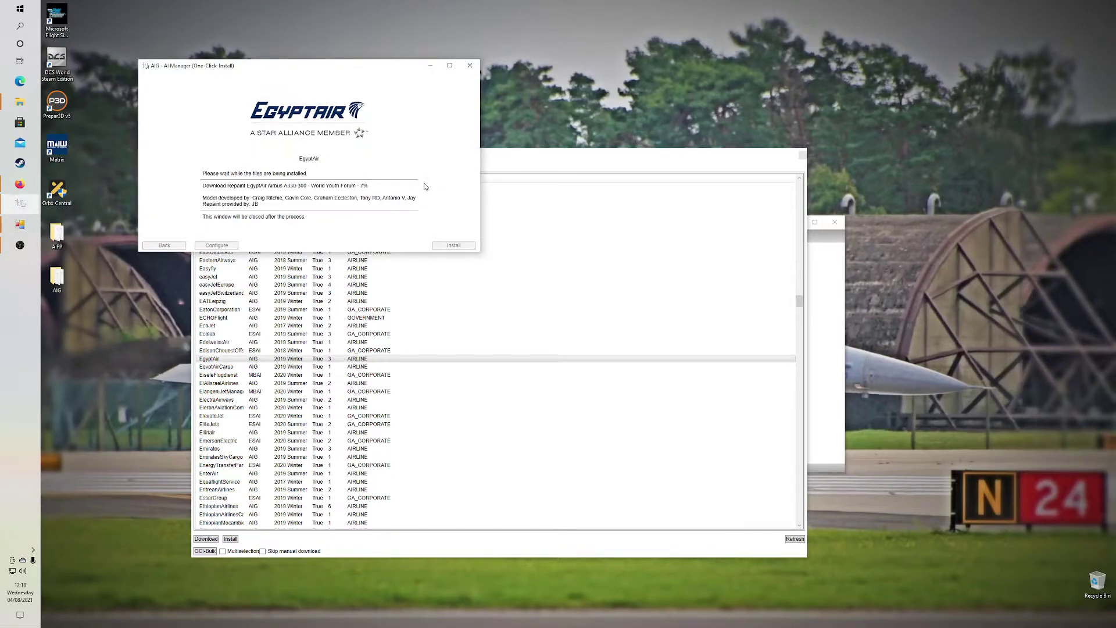
Step: Open a new File Explorer window and go to the Prepar3D v5 folder under Program Files > Lockheed Martin on drive C
right_click(20, 101)
click(95, 312)
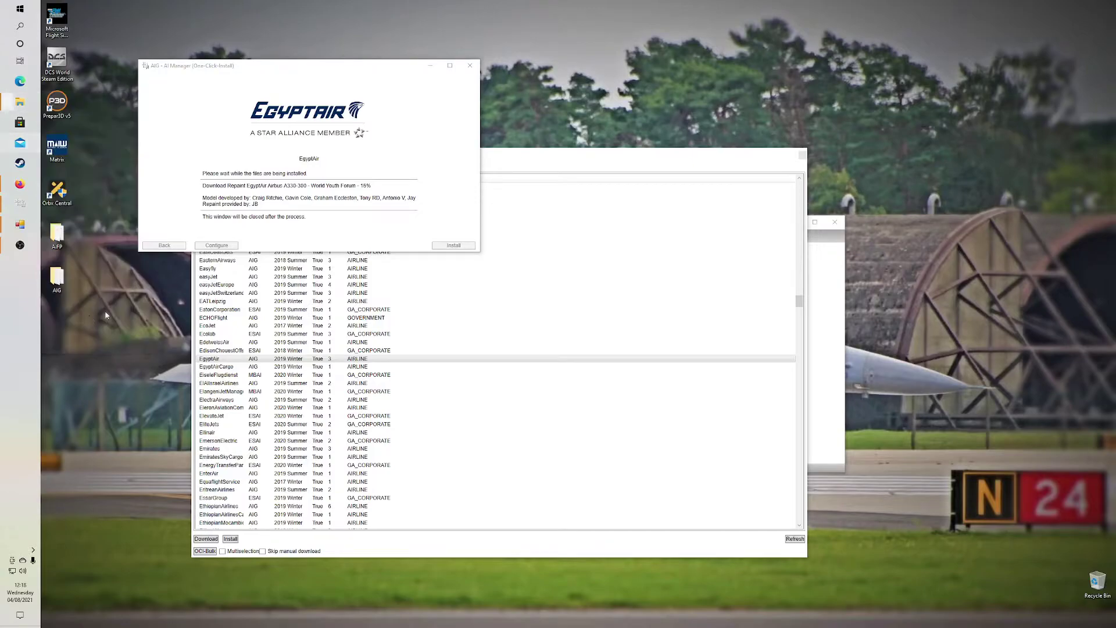
click(111, 166)
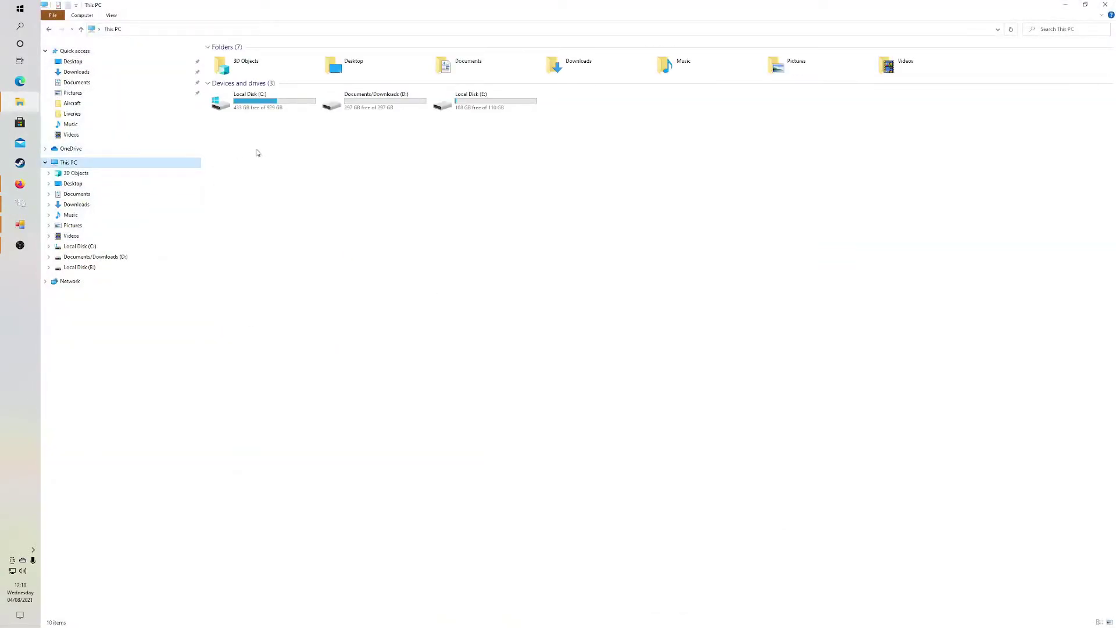
double_click(252, 108)
double_click(239, 94)
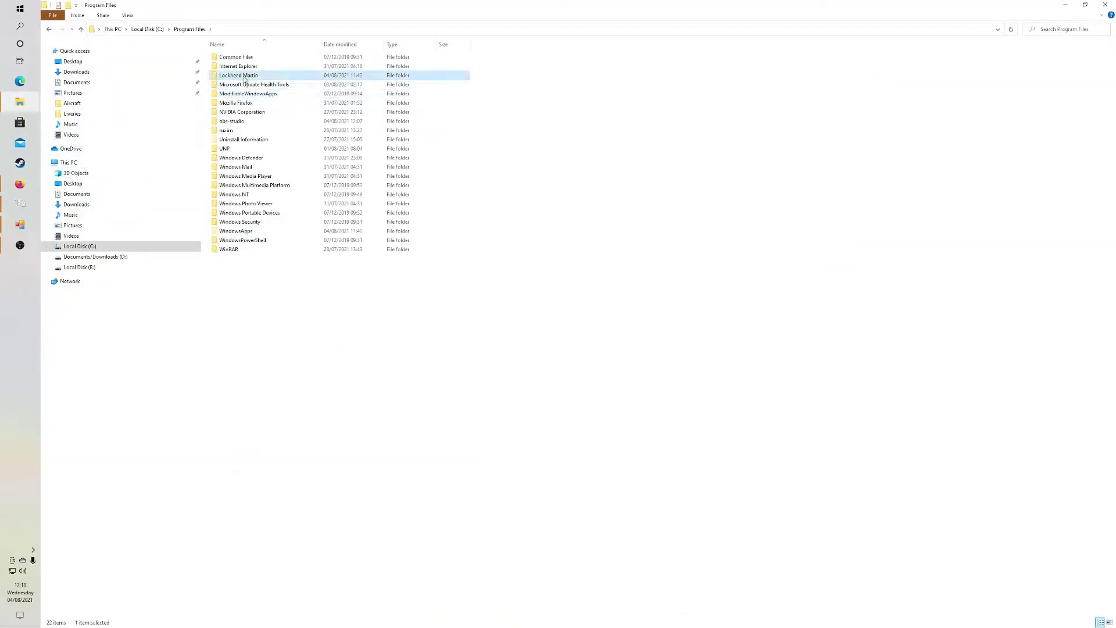
double_click(248, 68)
double_click(233, 57)
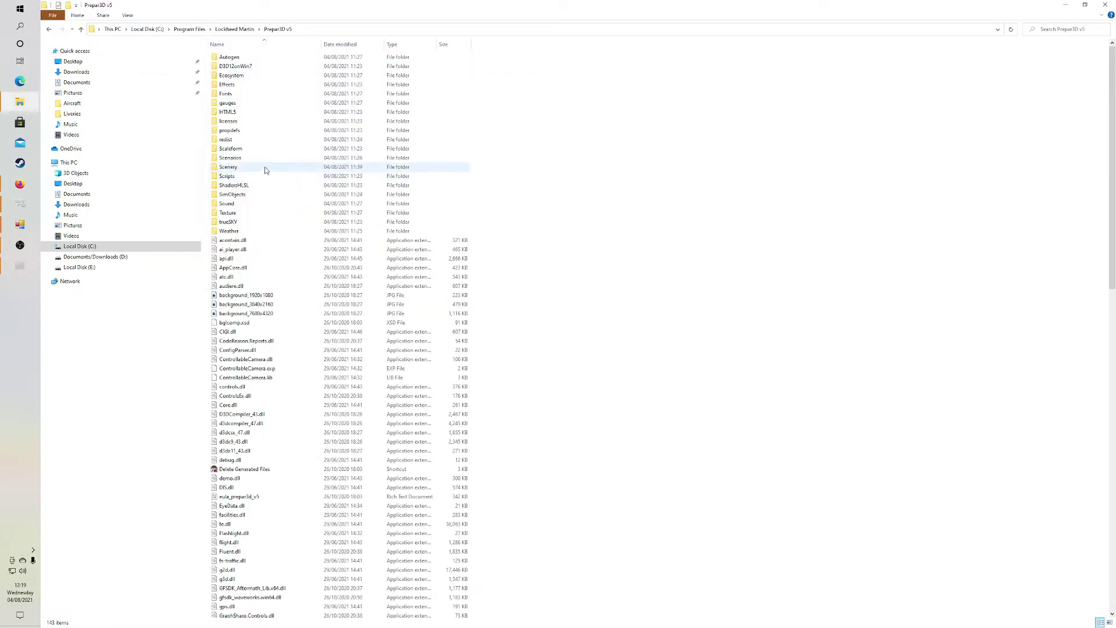
Step: Open the World folder inside the Prepar3D Scenery folder and view the contents of its scenery subfolder
double_click(247, 168)
scroll(298, 320, down, 15)
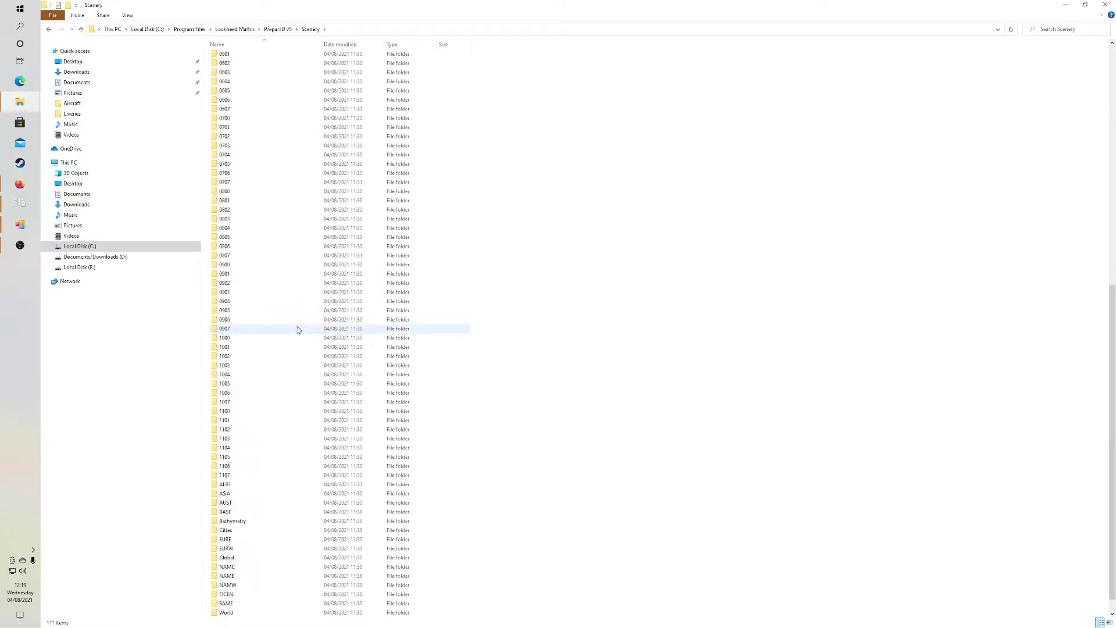
double_click(234, 615)
double_click(235, 65)
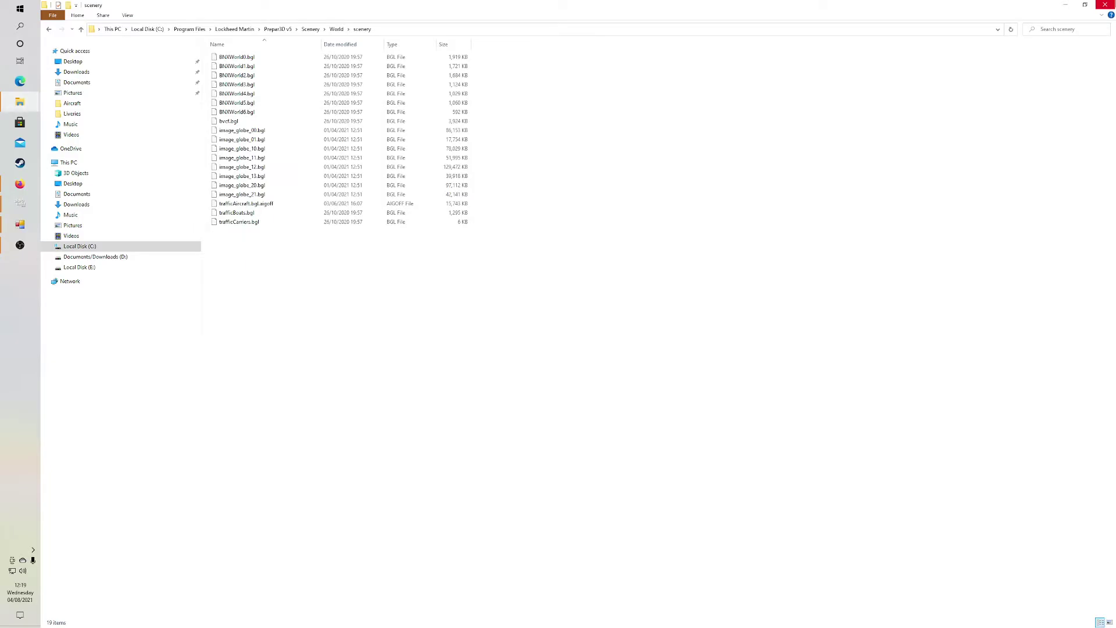
Step: Examine the trafficAircraft.bgl.aigoff file in a smaller window, and close that window and the list of online flightplans
click(1086, 5)
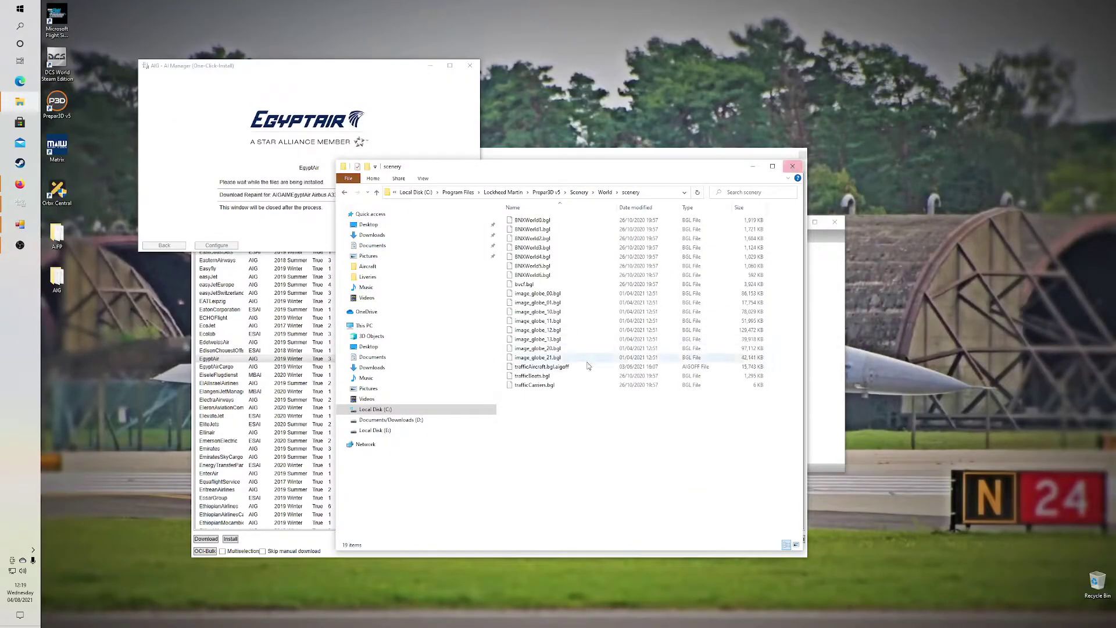
click(552, 369)
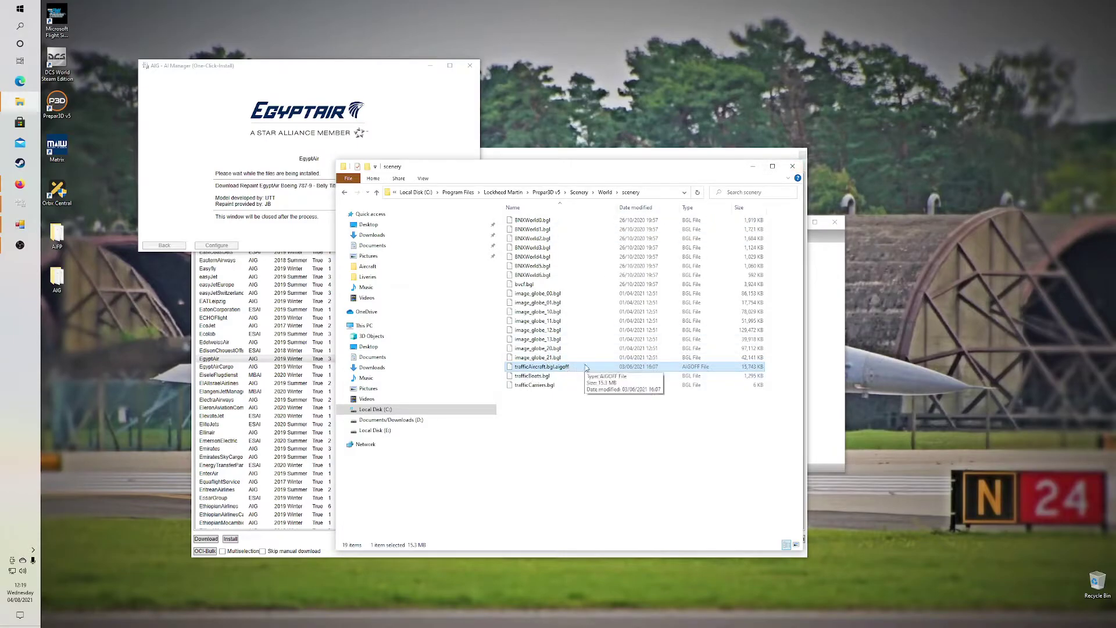
click(792, 166)
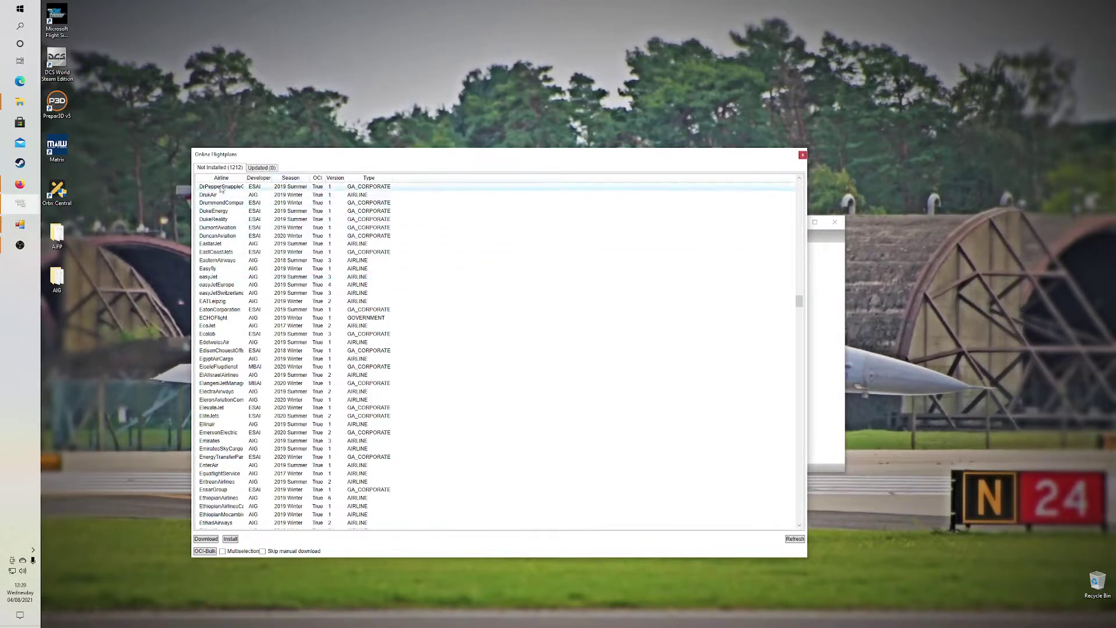
click(802, 155)
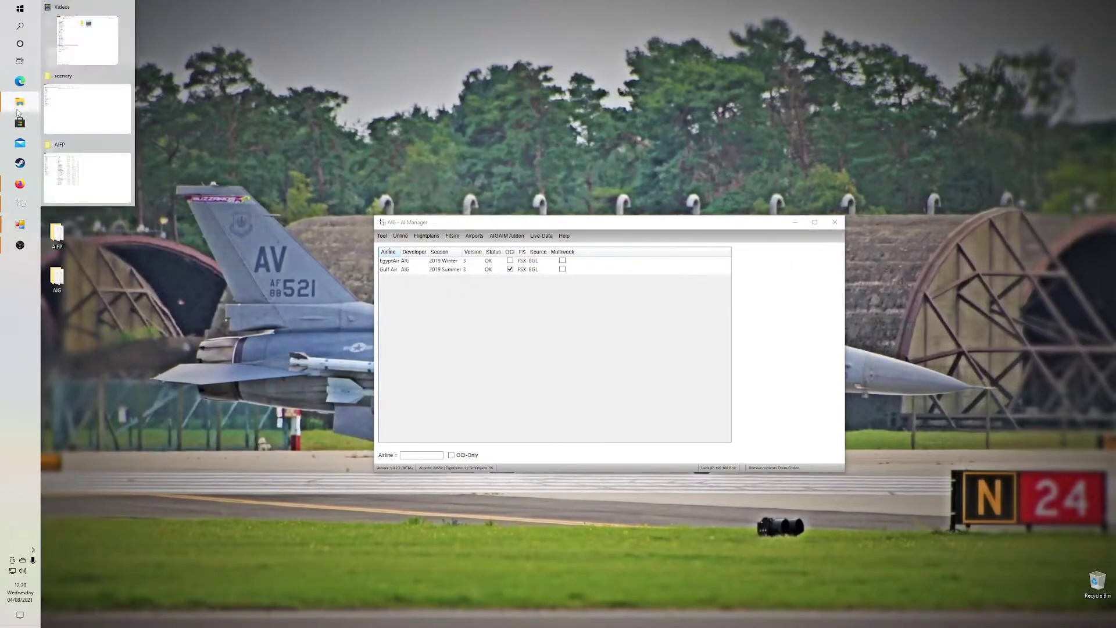
Step: Open the AIGAIM - OCI traffic scenery folder from the desktop AIG folder, compare the EgyptAir and Gulf Air traffic files, and close the window
double_click(58, 278)
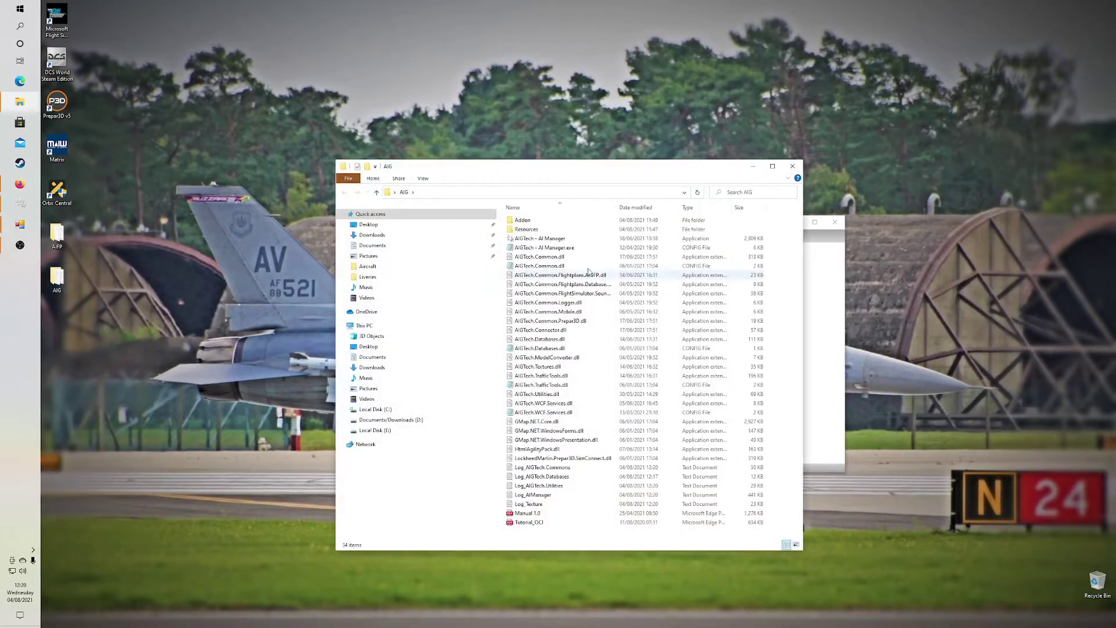
double_click(523, 221)
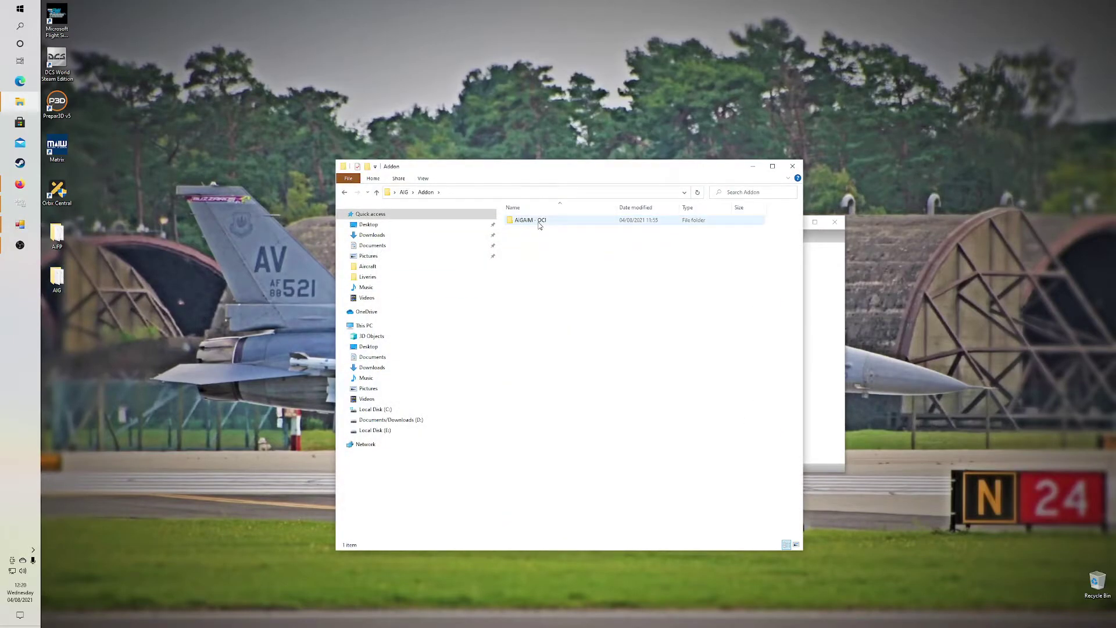
double_click(530, 220)
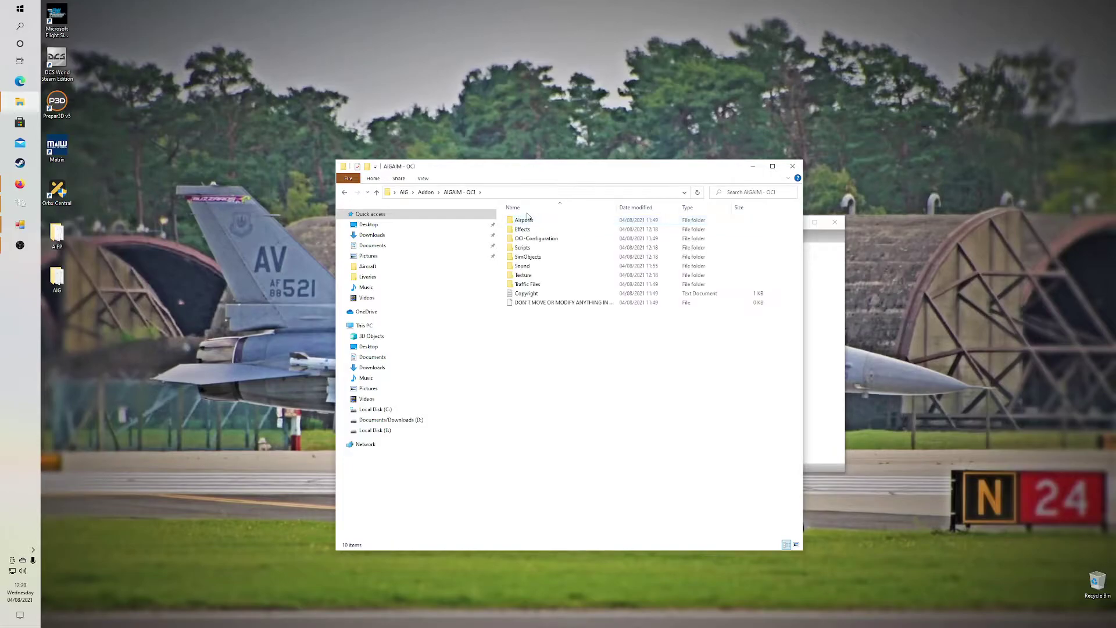
double_click(542, 285)
double_click(539, 220)
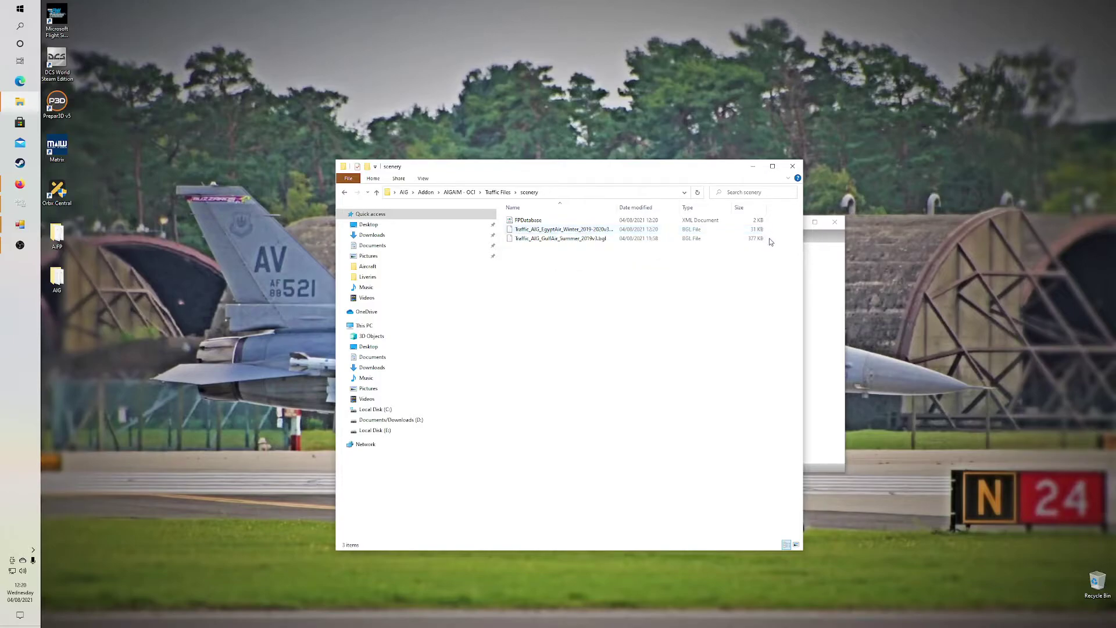
click(772, 167)
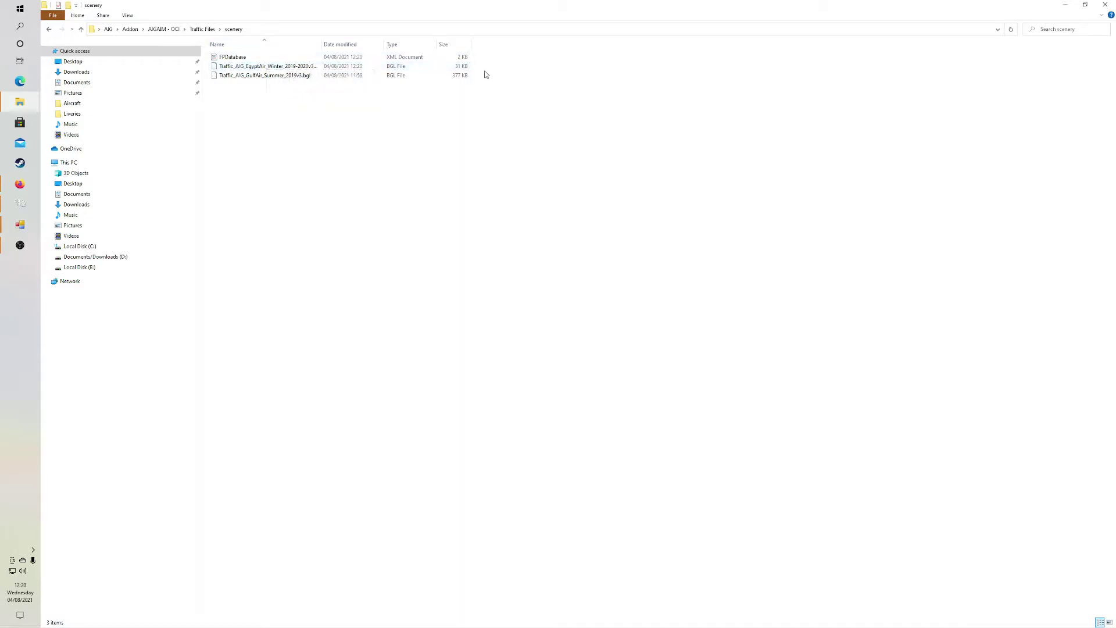
click(1107, 5)
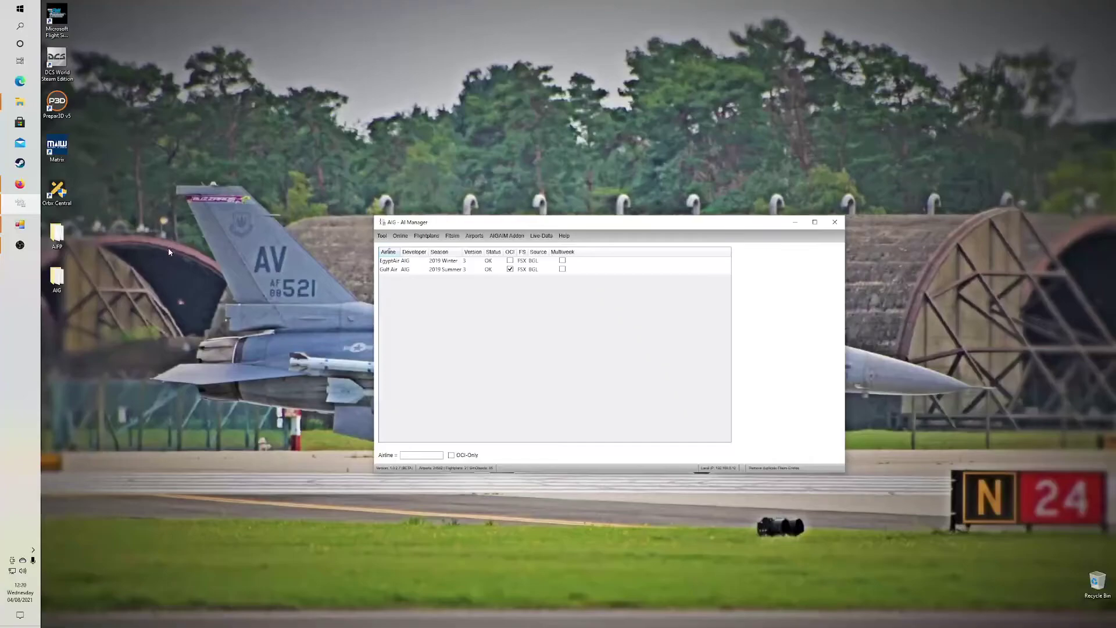
Step: Launch AIFP3 from the AIFP folder on the desktop, set its target version to P3Dv5 and maximize its window
double_click(68, 239)
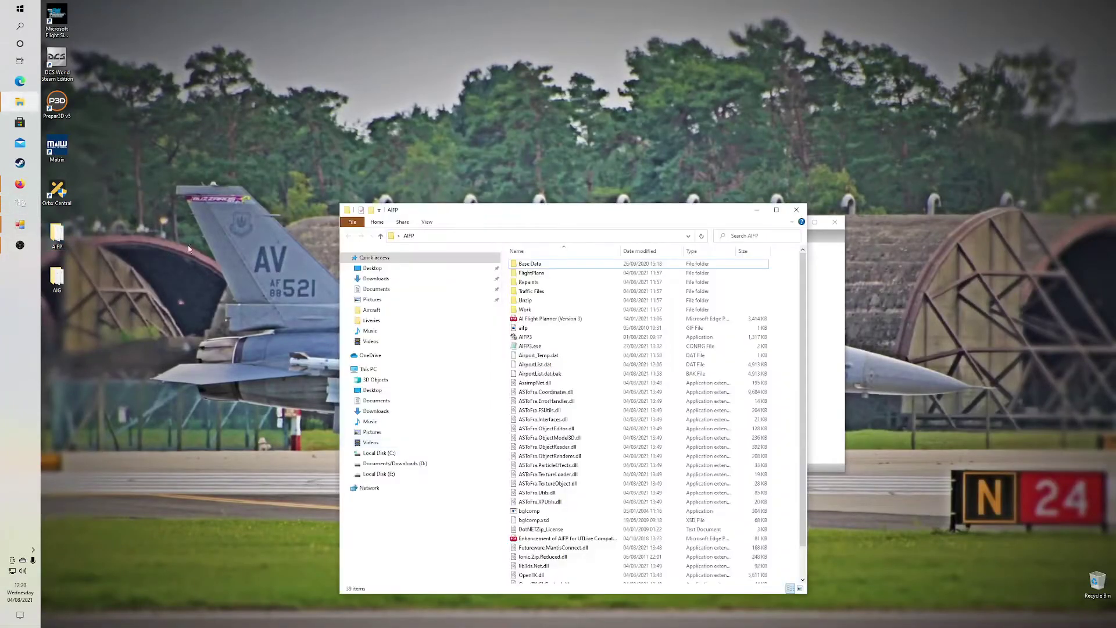
click(539, 340)
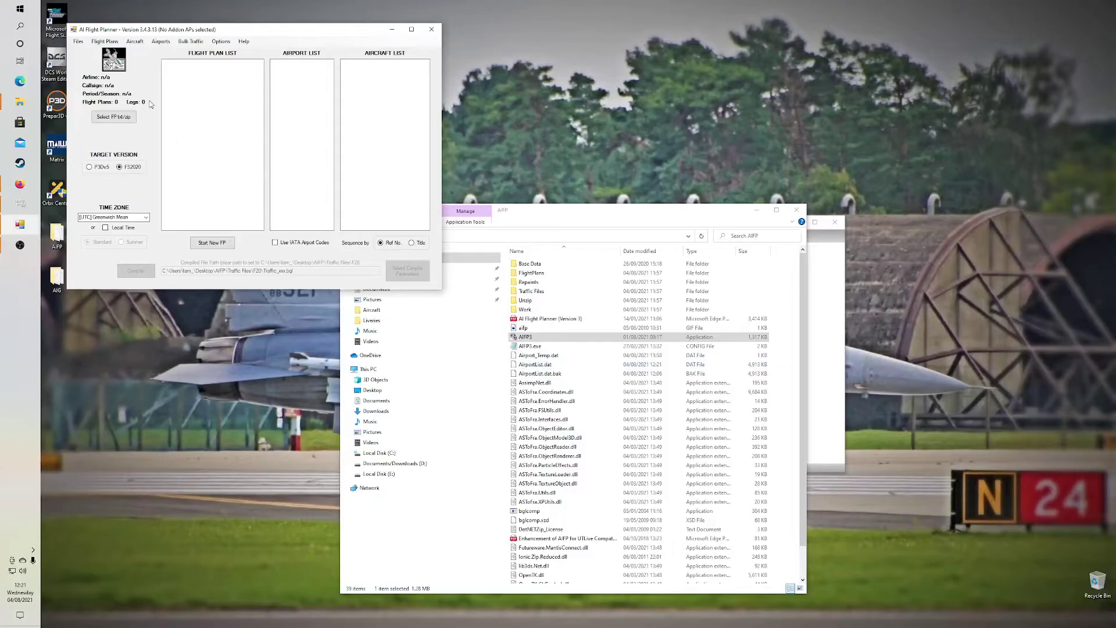
click(118, 166)
click(104, 168)
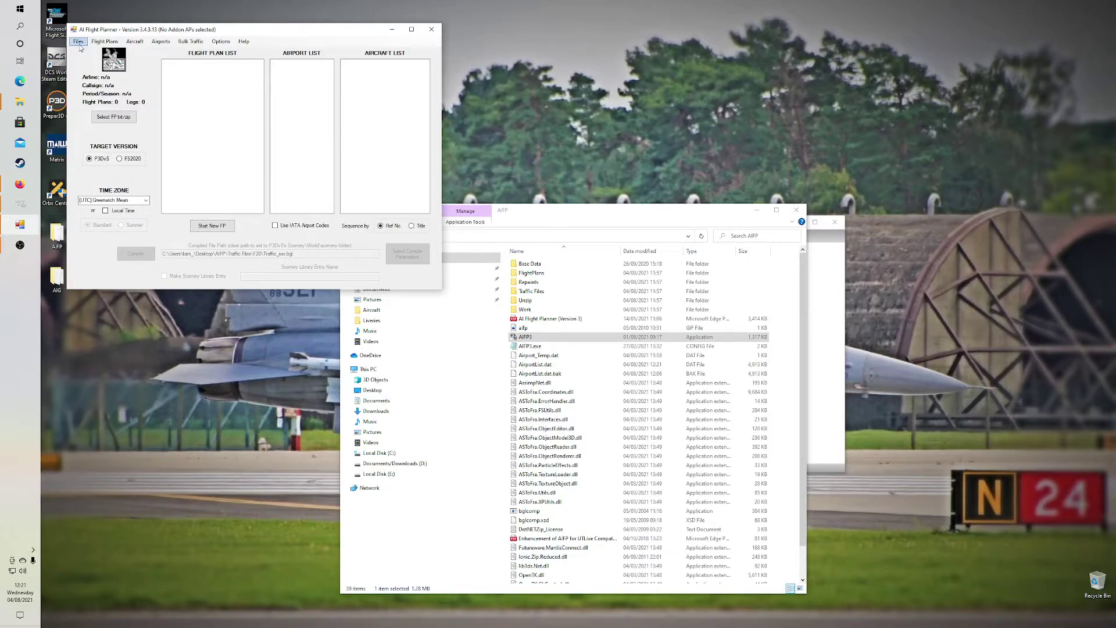
click(411, 29)
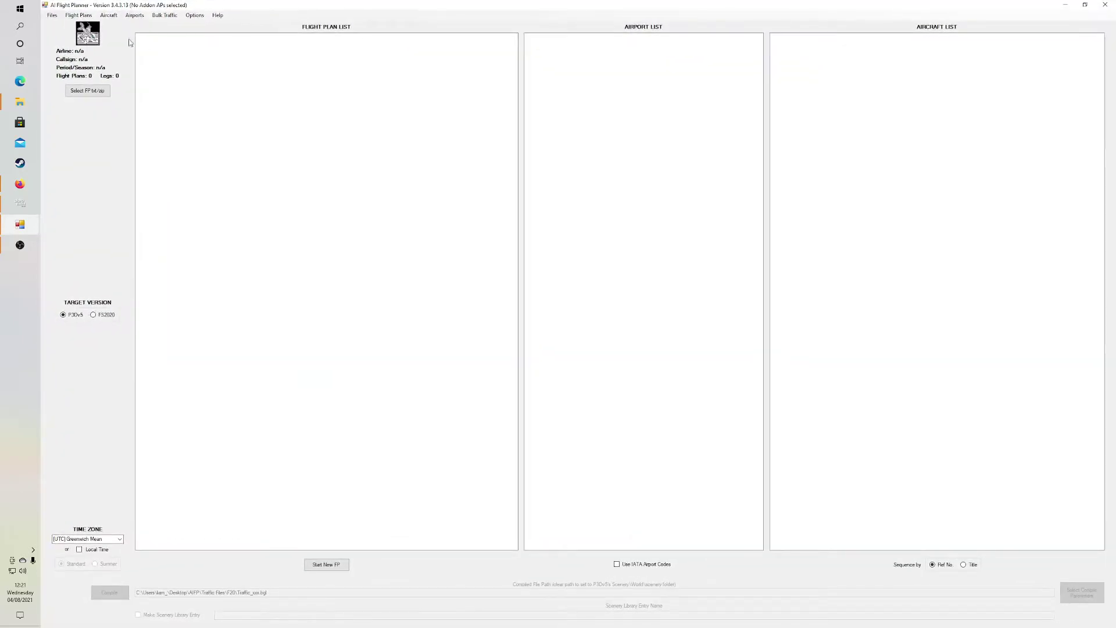
Step: Open the traffic file Traffic_AIG_EgyptAir_Winter_2019-2020v3.bgl from the AIGAIM - OCI scenery folder in AI Flight Planner
click(51, 15)
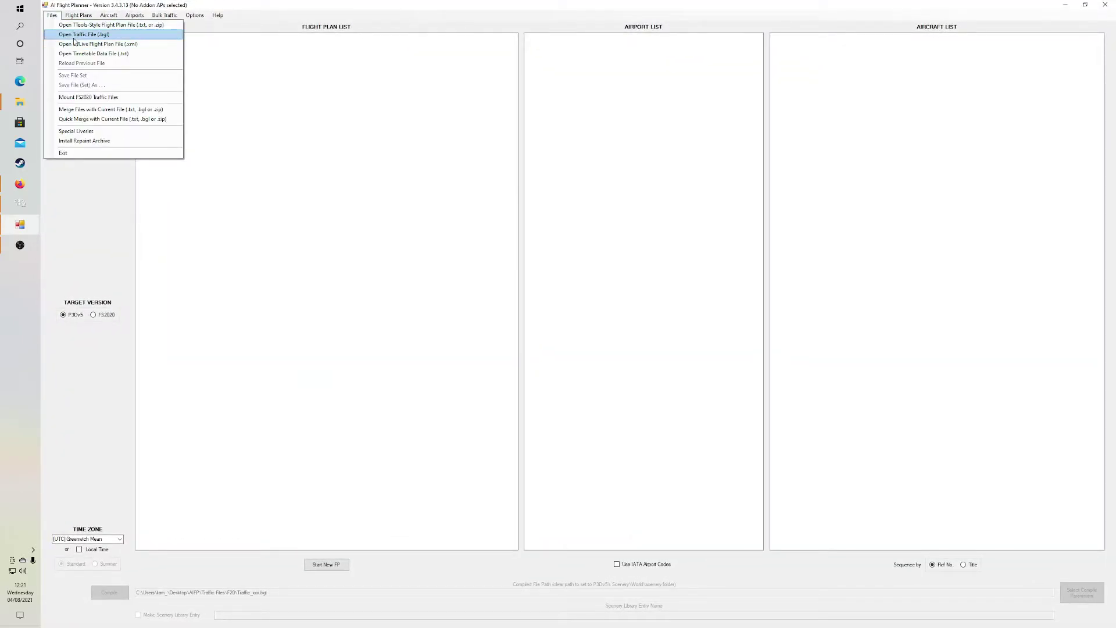
click(74, 35)
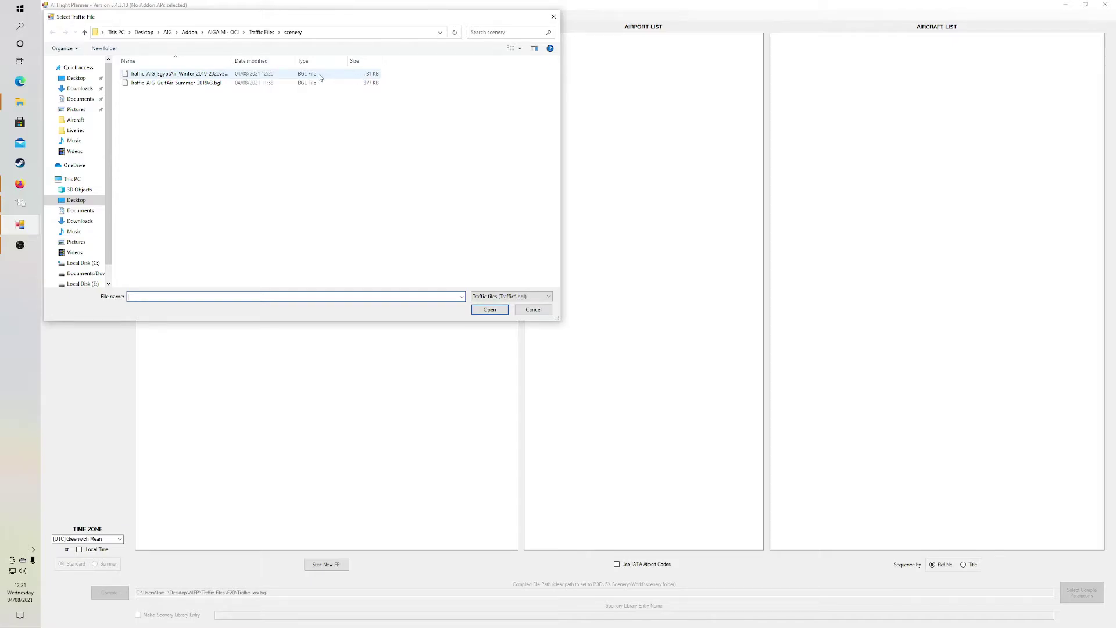
double_click(359, 76)
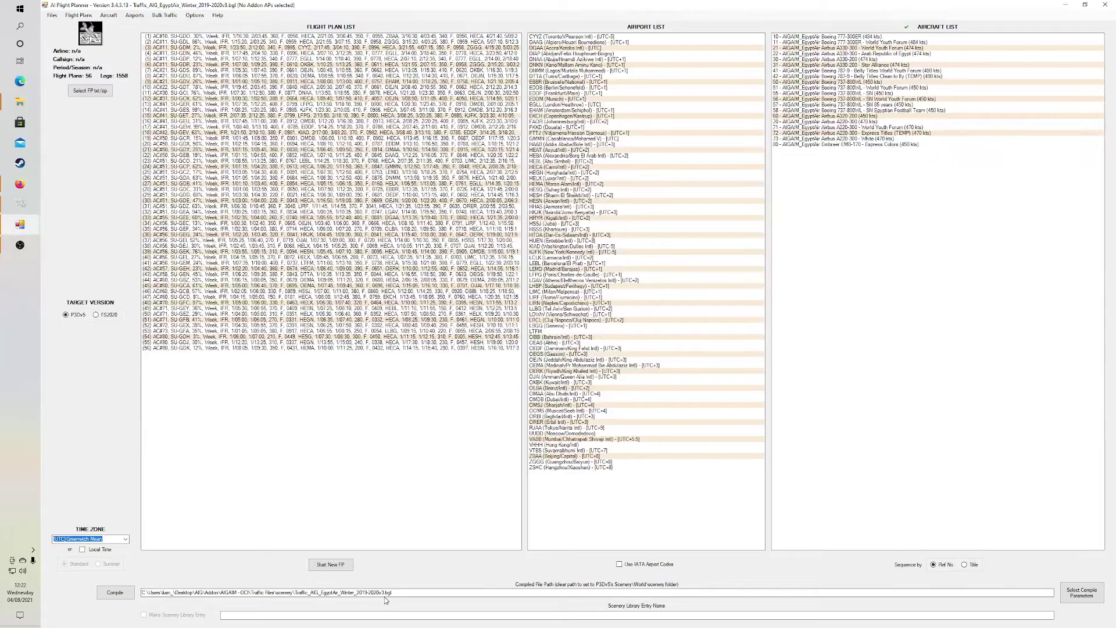
Step: Browse from This PC to the AIGAIM - OCI traffic scenery folder, check the EgyptAir and Gulf Air traffic files, and close the folder window
mouse_move(18, 109)
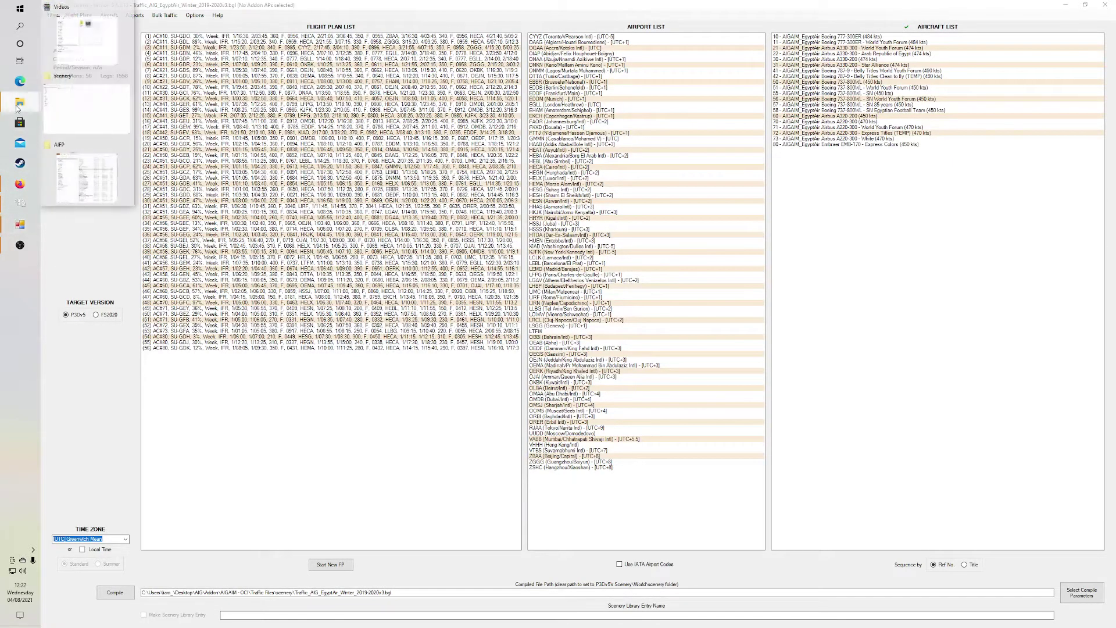
click(99, 178)
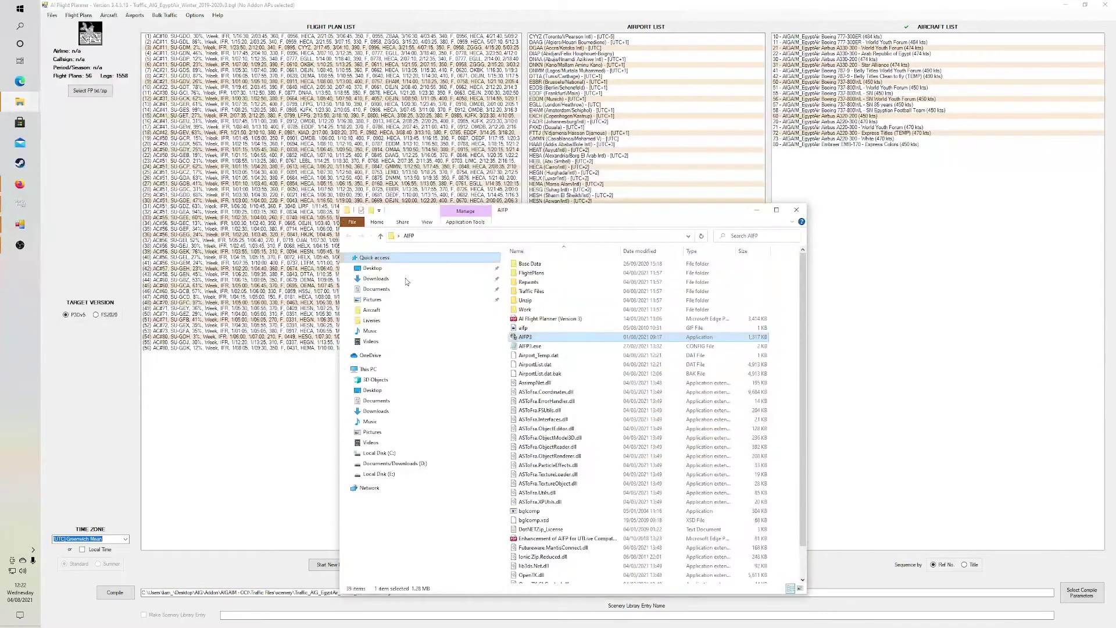
click(368, 369)
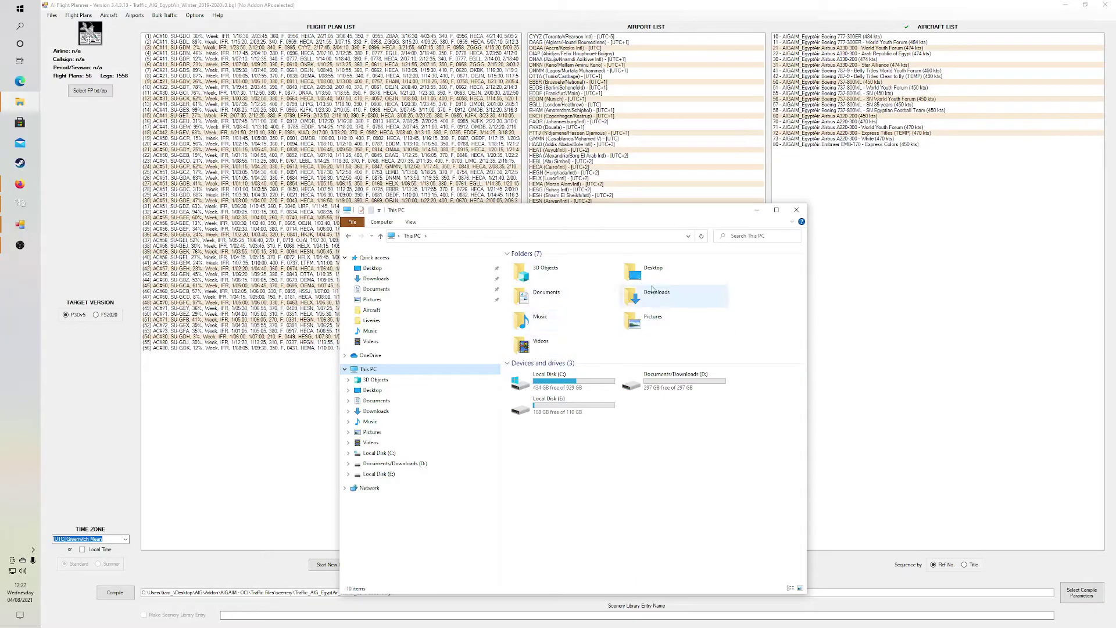
double_click(639, 272)
click(527, 274)
double_click(526, 274)
double_click(532, 267)
double_click(544, 265)
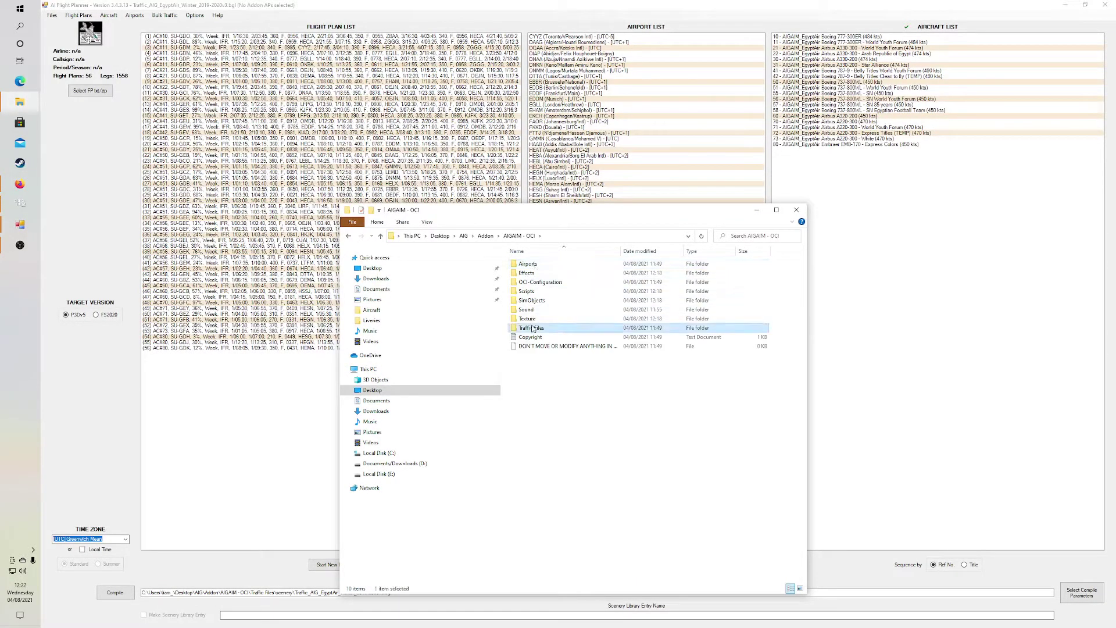
double_click(531, 327)
double_click(556, 266)
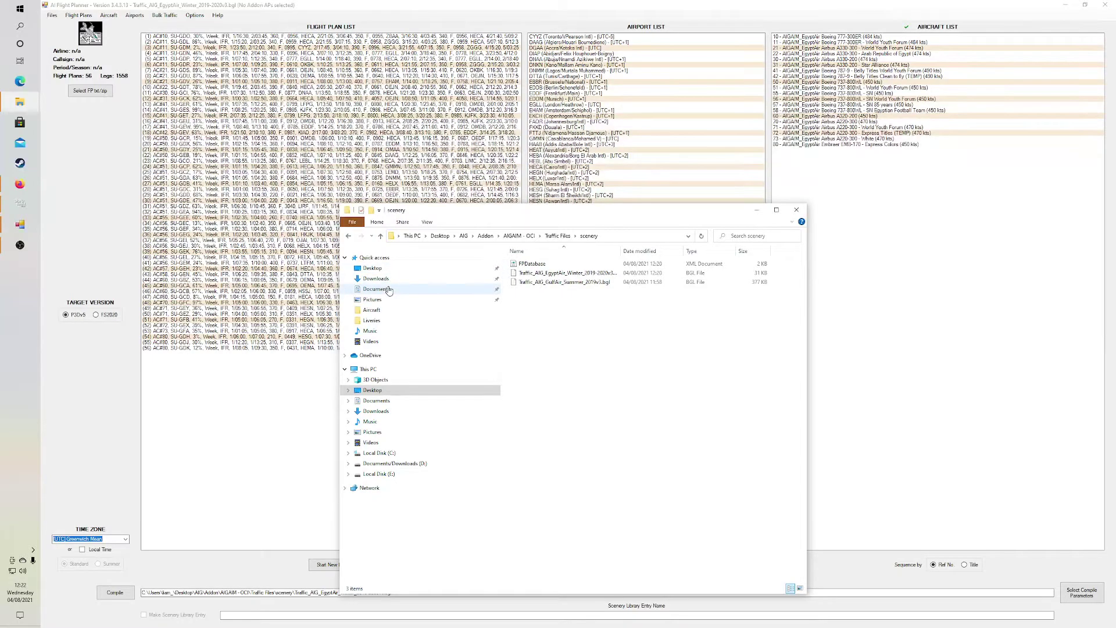
click(796, 210)
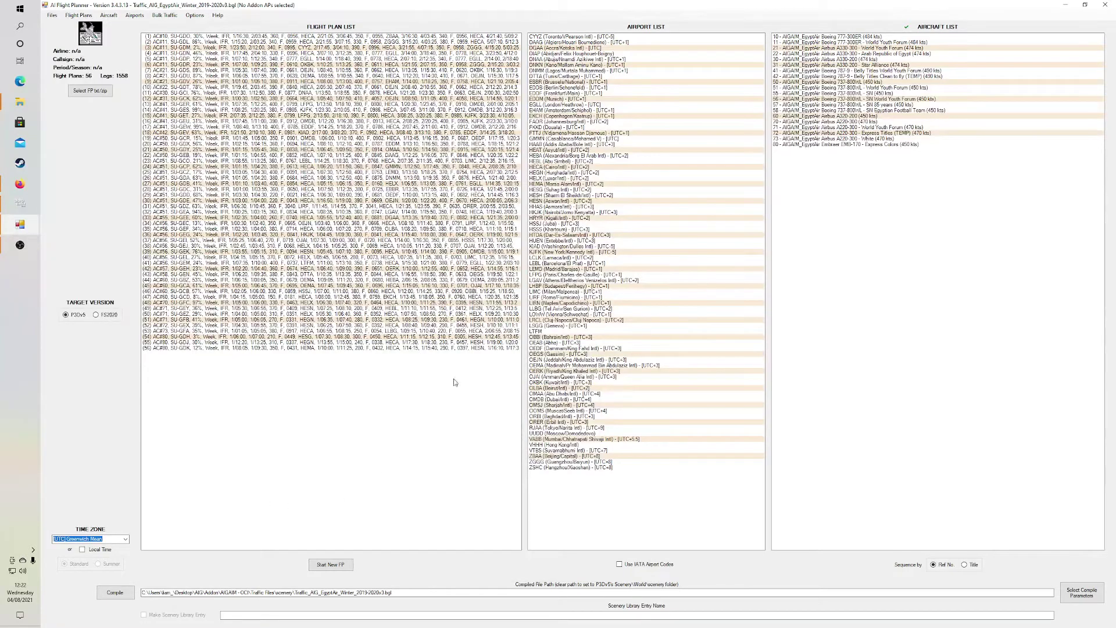
Step: Compile the EgyptAir traffic file to its current path in the scenery folder and close AI Flight Planner
mouse_move(313, 335)
click(128, 595)
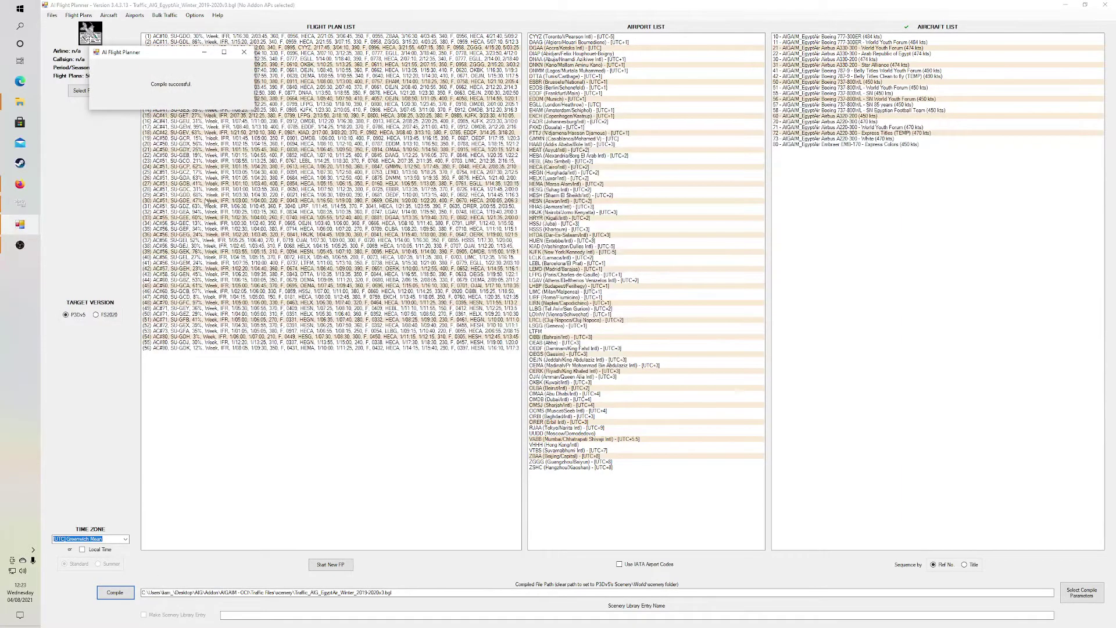
click(1104, 5)
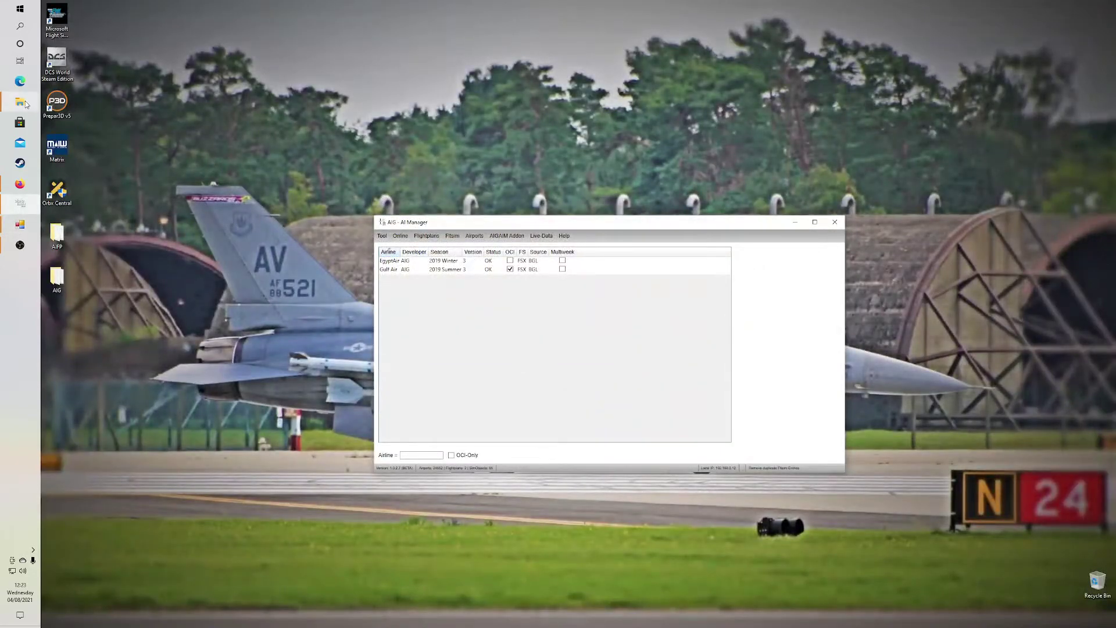
Step: Open the AIGAIM - OCI traffic scenery folder from the desktop AIG folder, compare the compiled EgyptAir file's size with Gulf Air's, and close the window
double_click(57, 279)
double_click(527, 263)
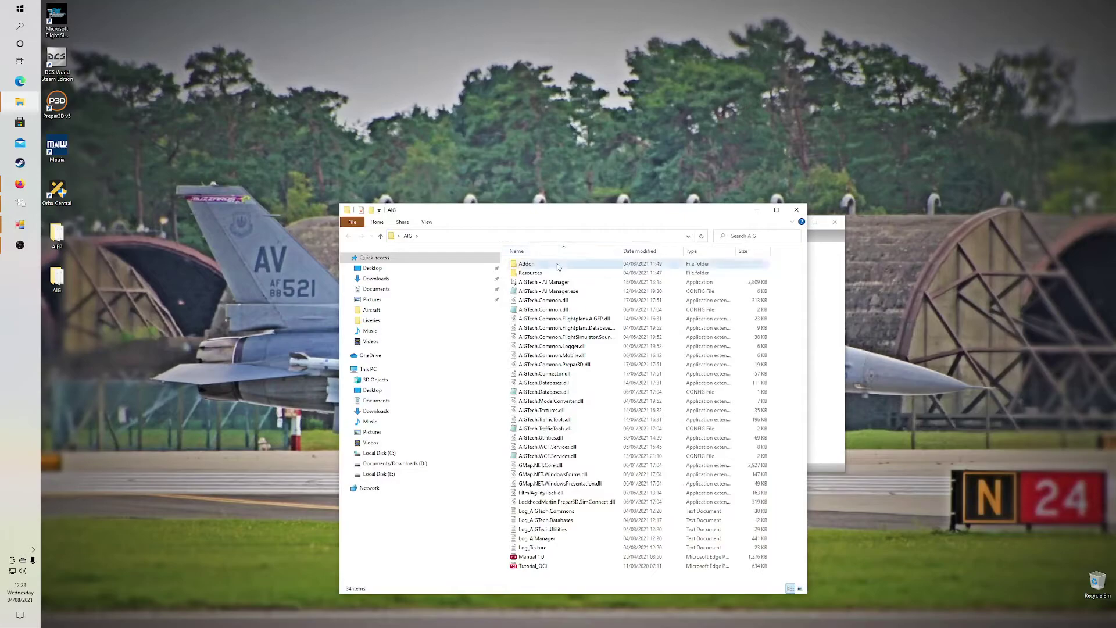
double_click(557, 265)
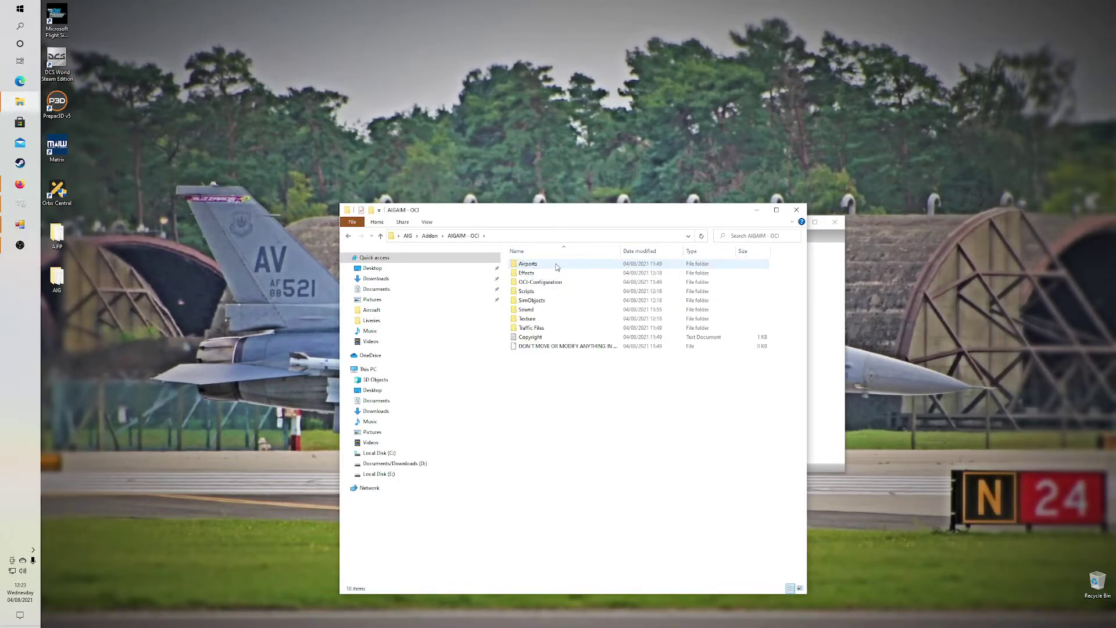
double_click(545, 326)
double_click(530, 265)
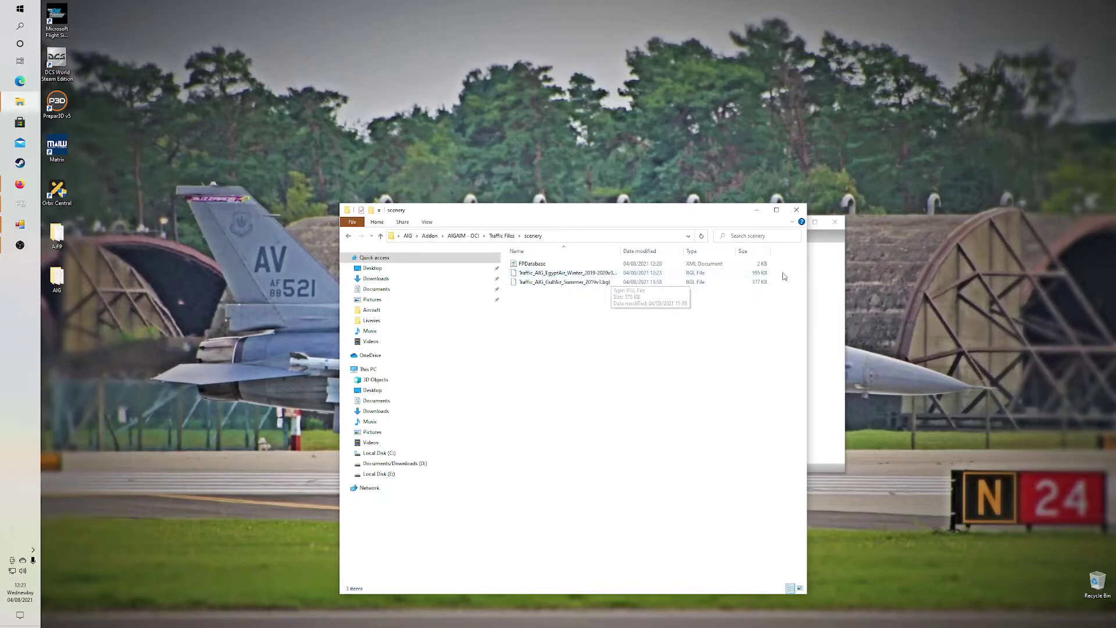
click(777, 210)
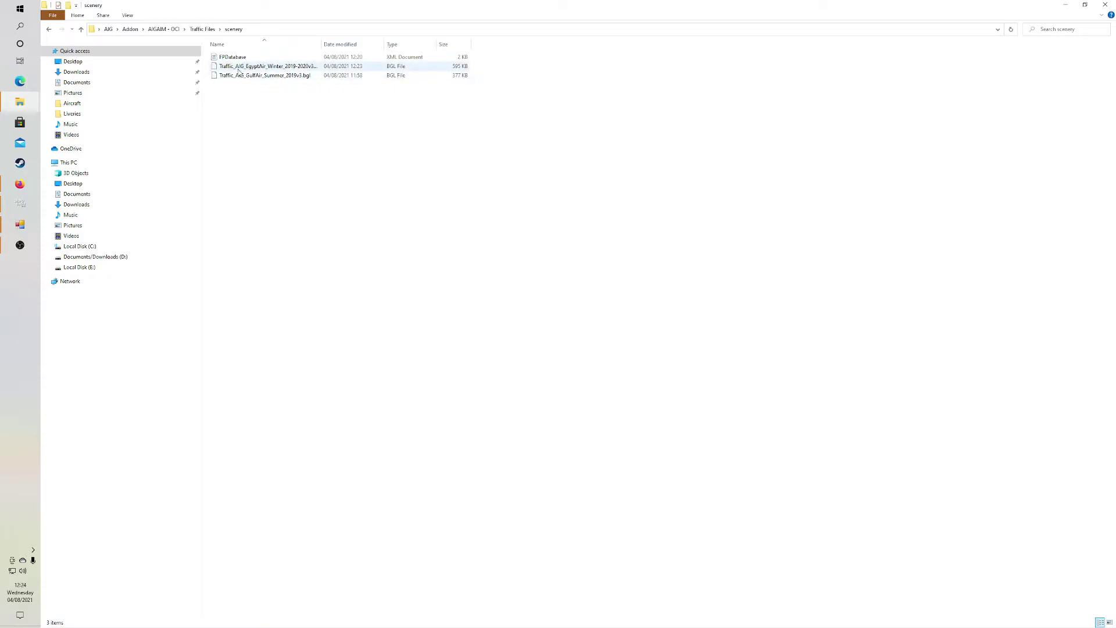
drag(349, 5, 314, 198)
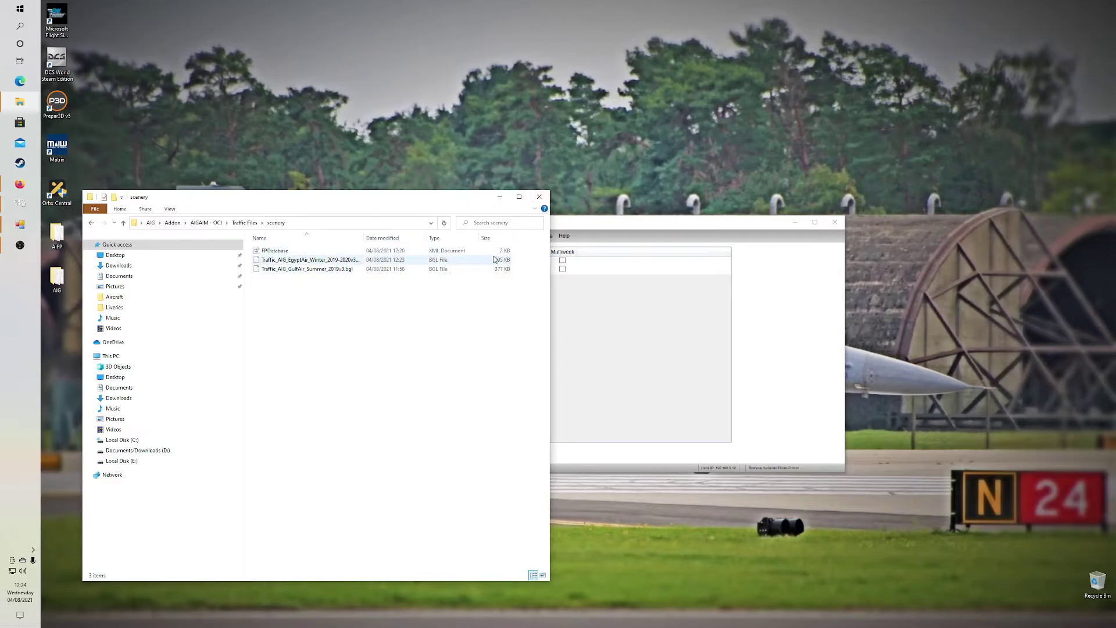
click(539, 197)
Step: Install the AirBaltic 2019 Summer flightplan with OCI-Bulk from an enlarged list of available online flightplans, and close the list
click(382, 237)
click(405, 257)
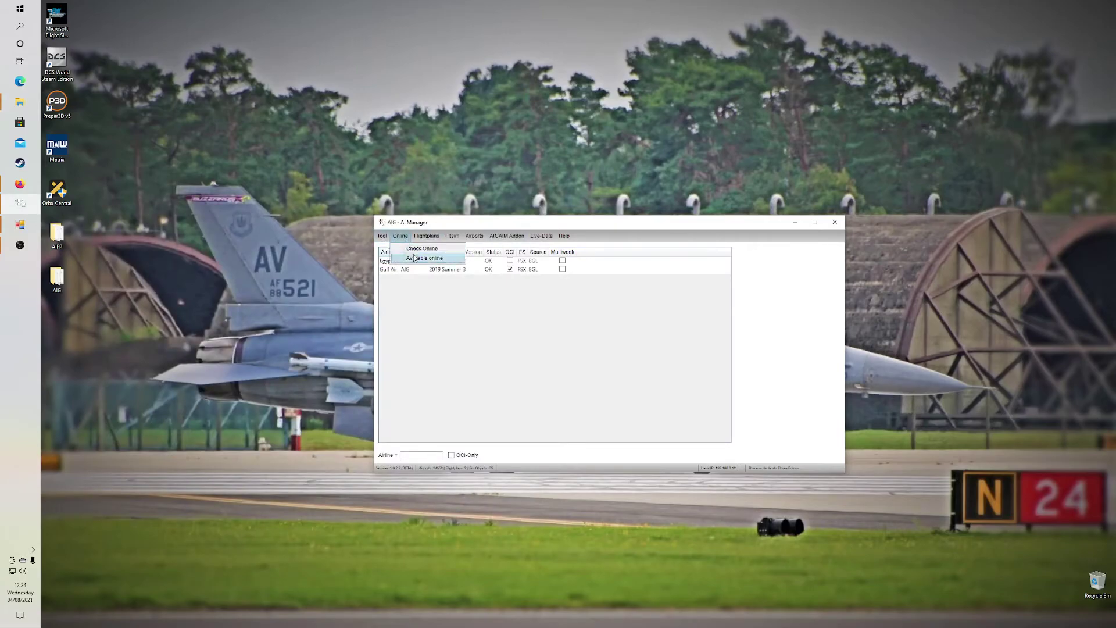
click(414, 257)
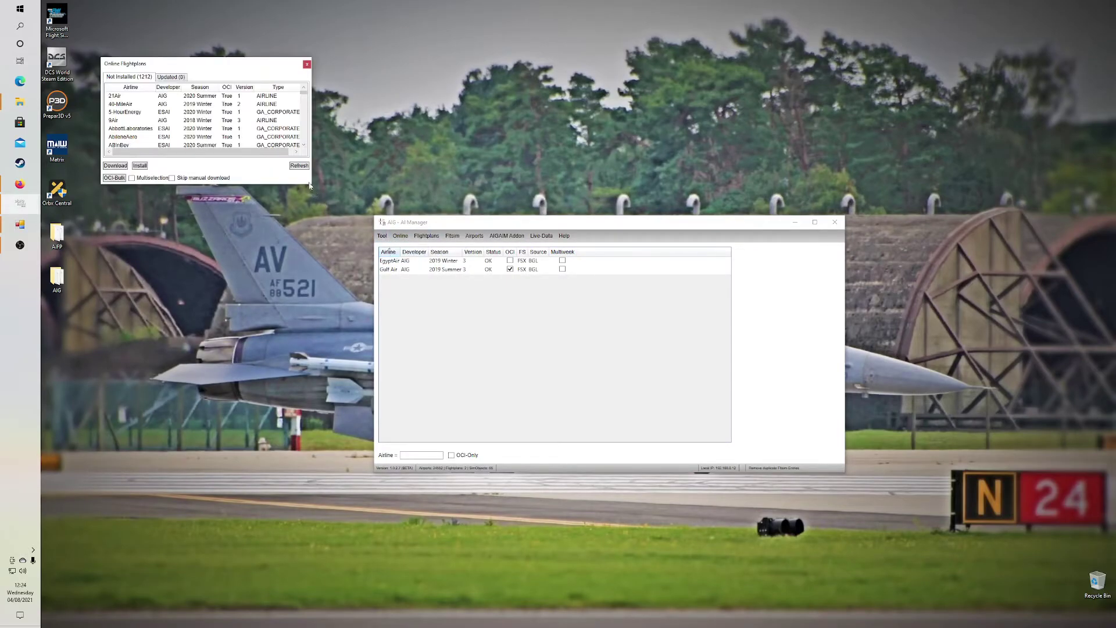
drag(311, 184, 812, 513)
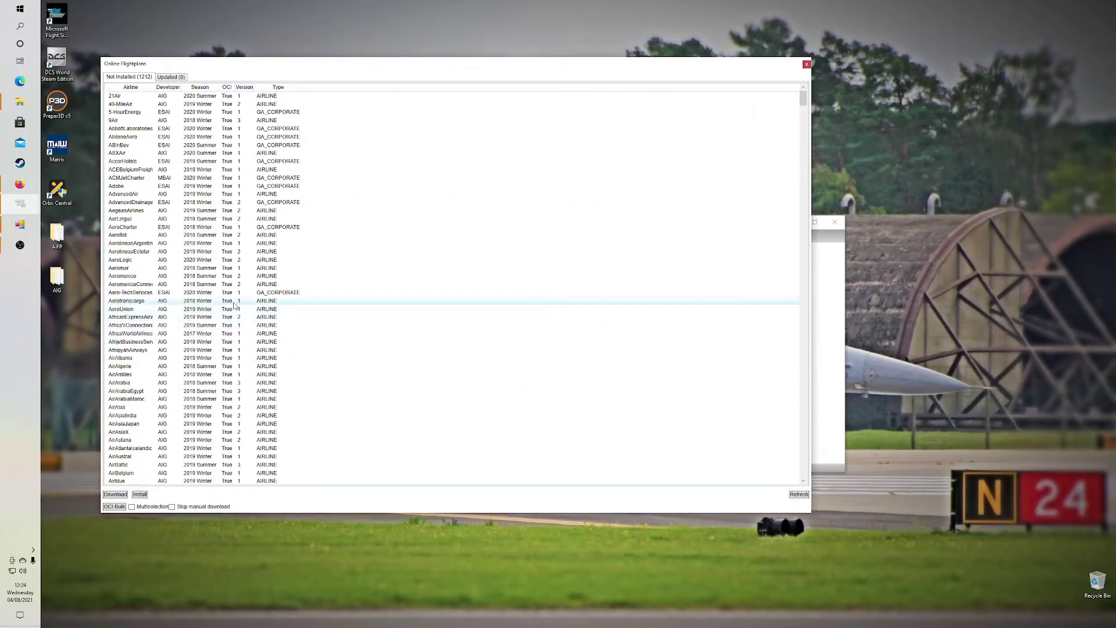
scroll(234, 306, down, 3)
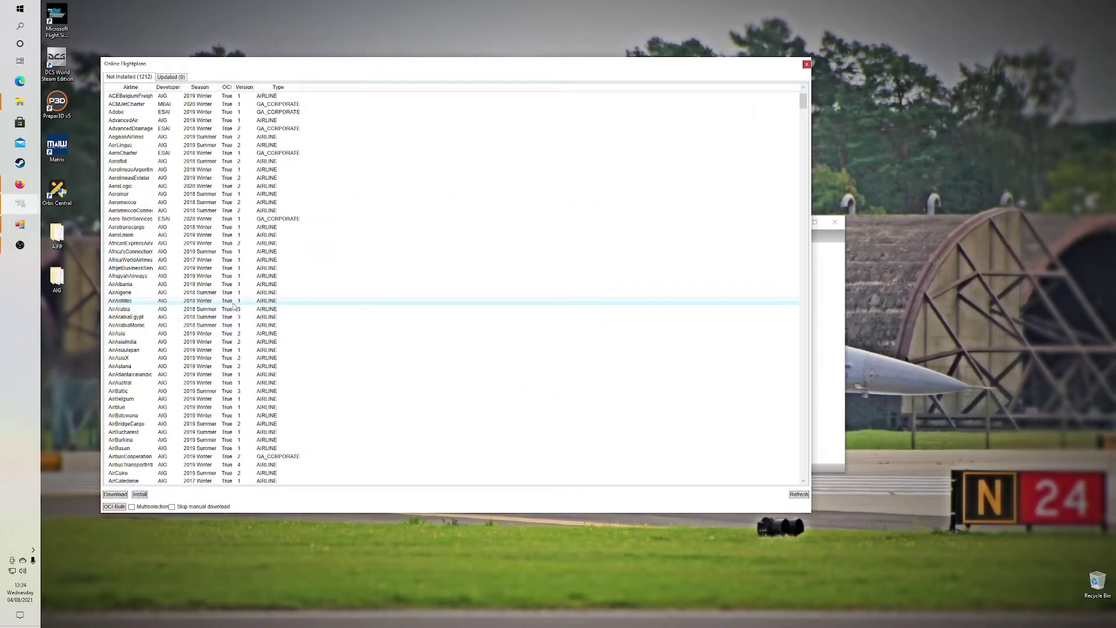
click(139, 391)
click(115, 507)
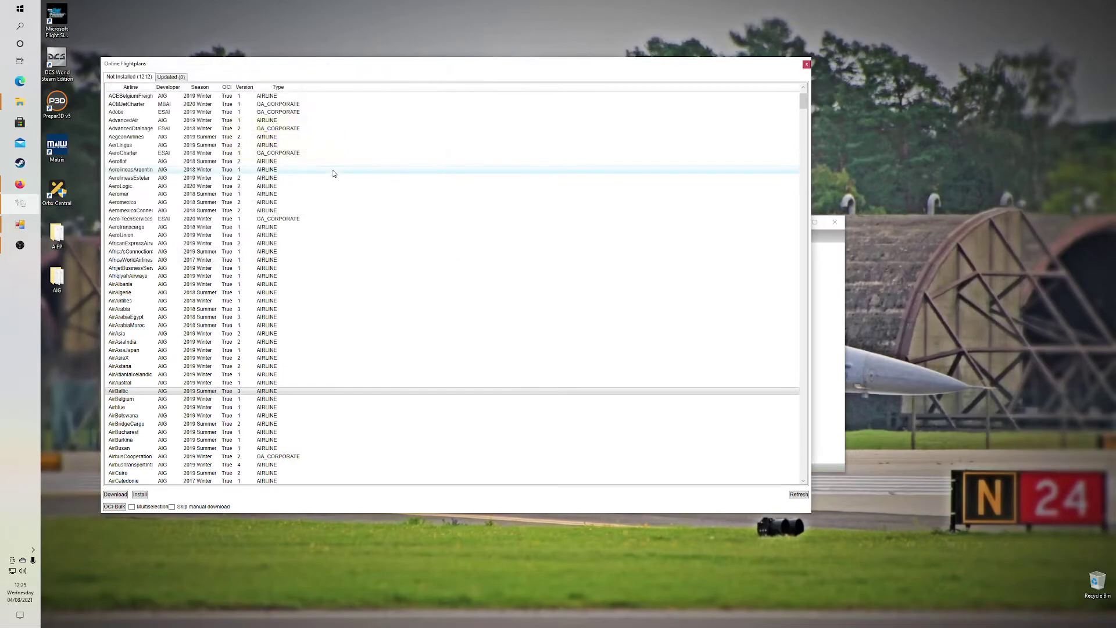
click(806, 64)
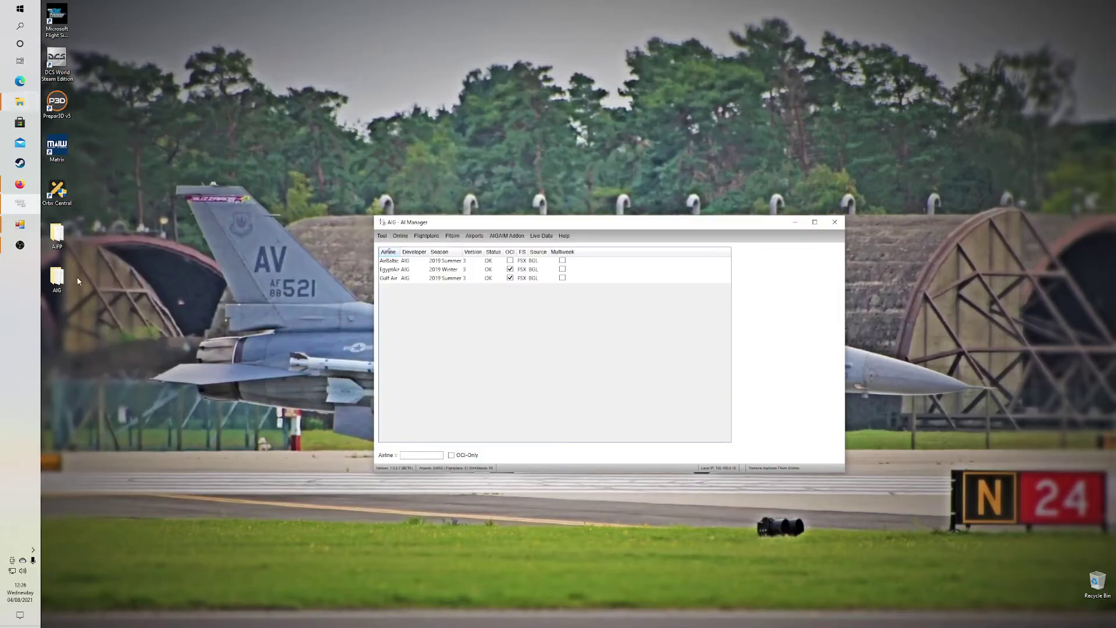
Step: Open the AIGAIM - OCI traffic scenery folder from the desktop AIG folder, check the AirBaltic traffic file's size, and close the window
double_click(56, 279)
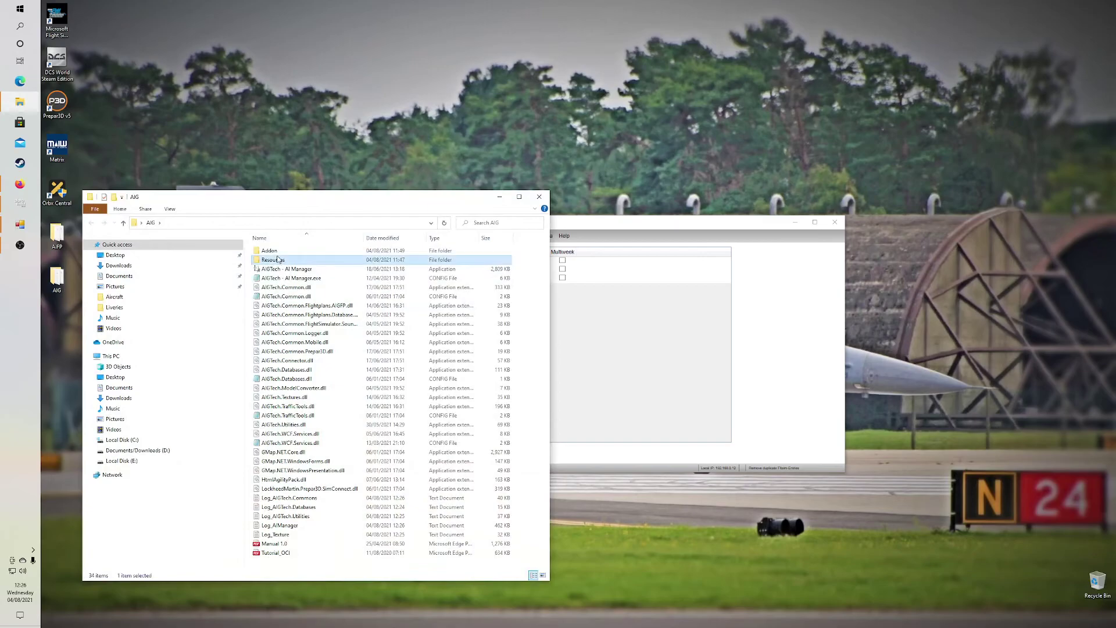
double_click(273, 251)
double_click(278, 251)
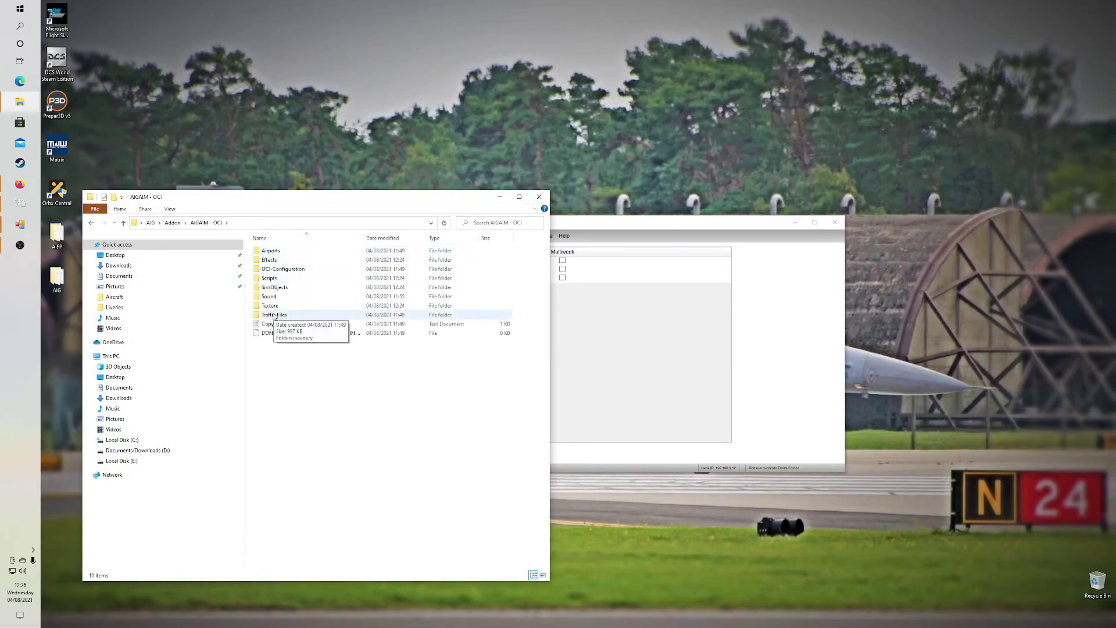
double_click(277, 317)
double_click(274, 251)
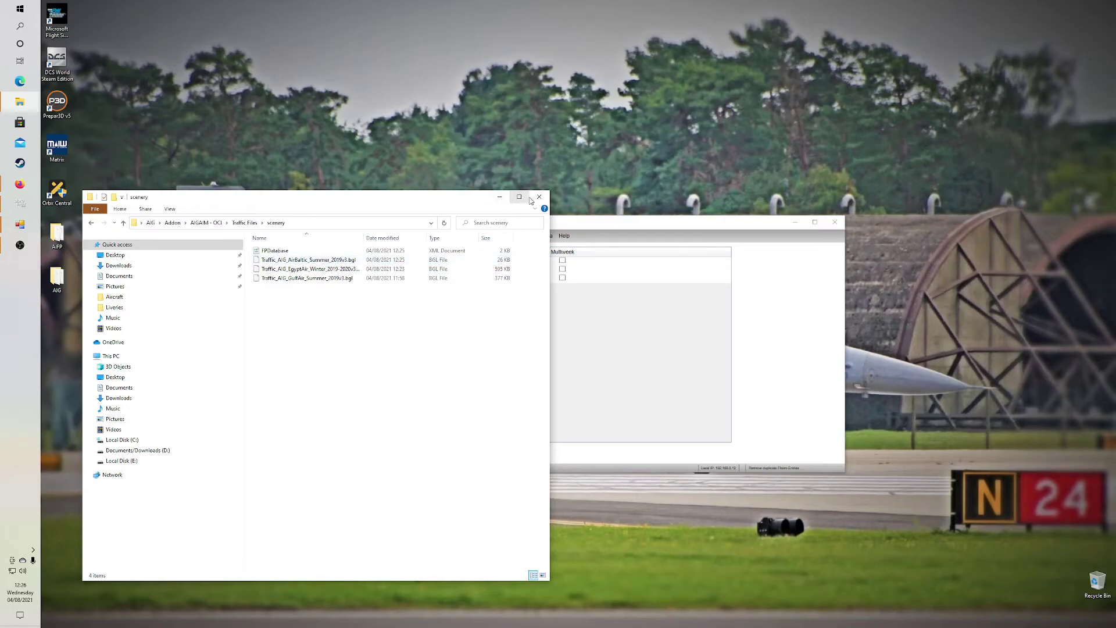
click(535, 199)
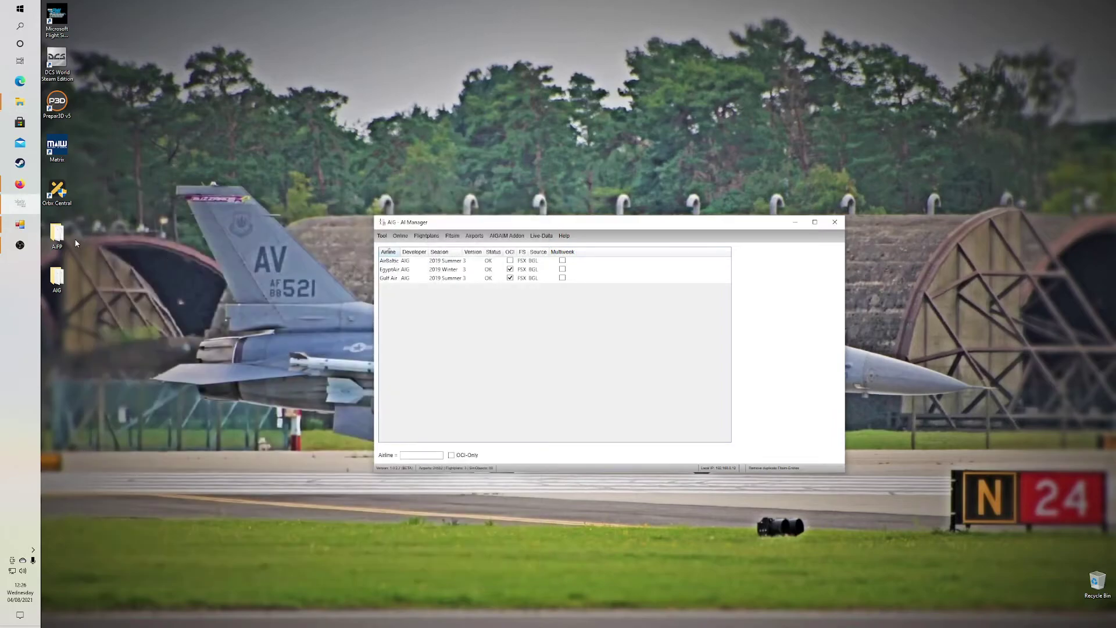
Step: Launch AIFP3 from the desktop AIFP folder and open the traffic file Traffic_AIG_AirBaltic_Summer_2019v3.bgl
double_click(58, 236)
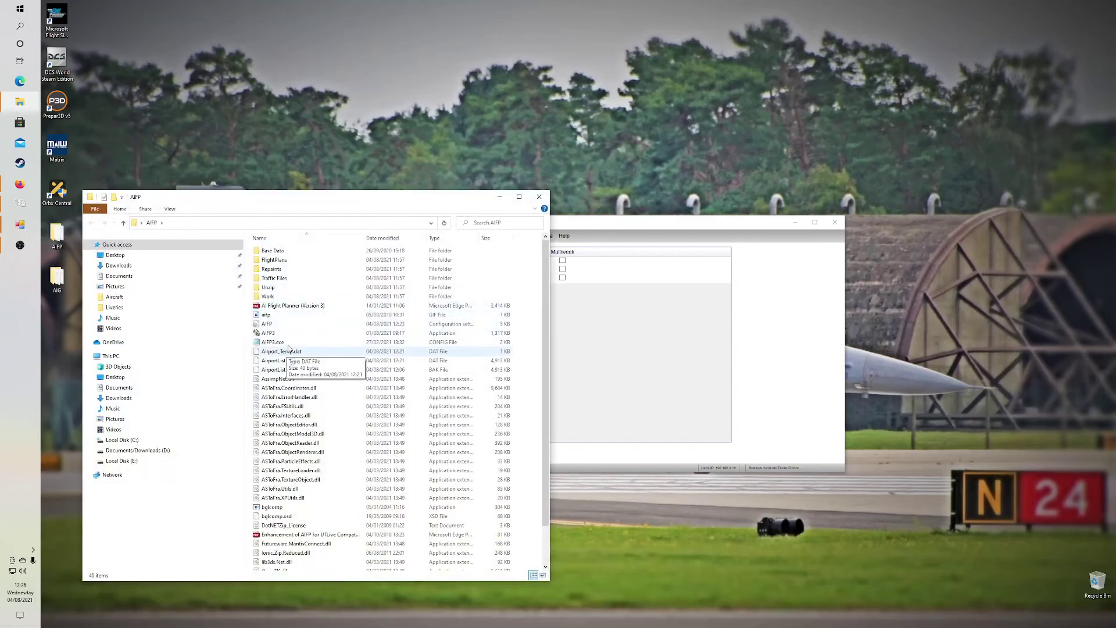
double_click(286, 334)
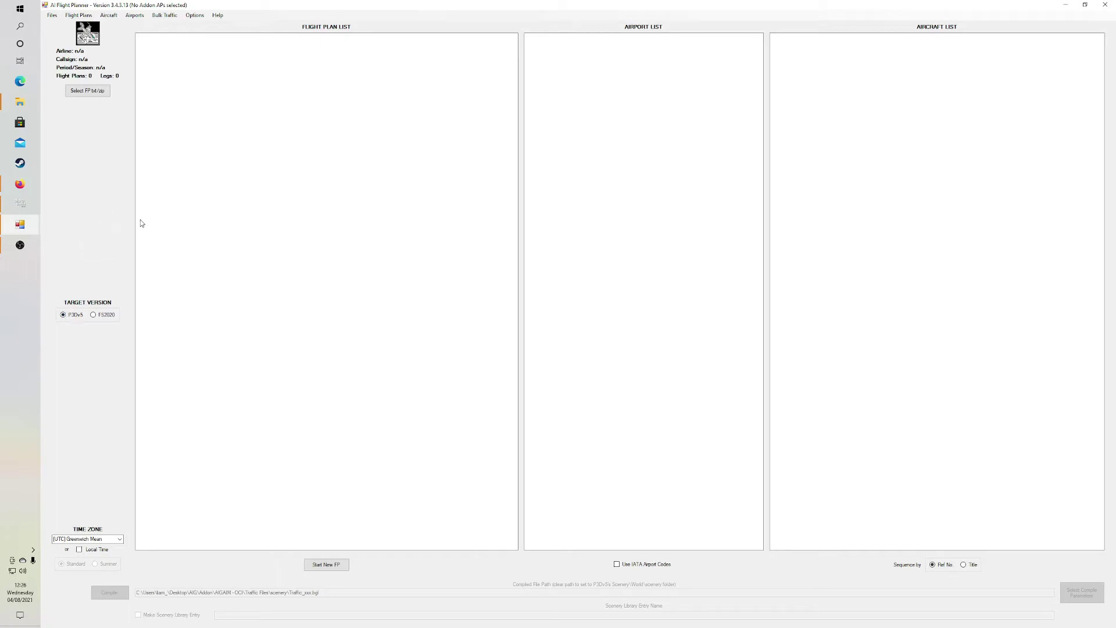
click(52, 15)
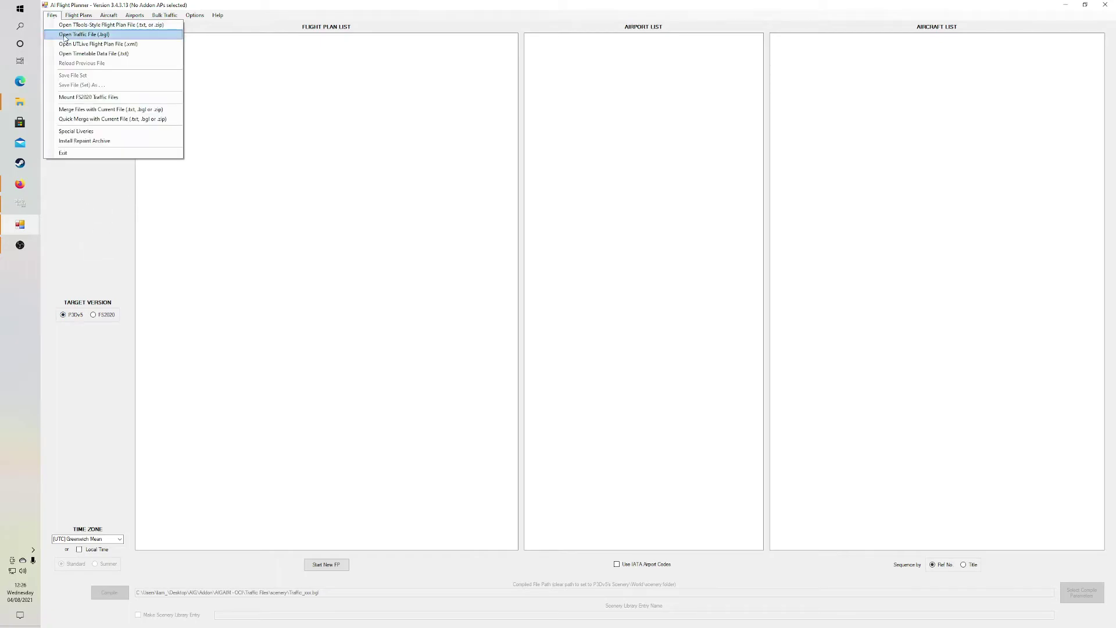
click(121, 38)
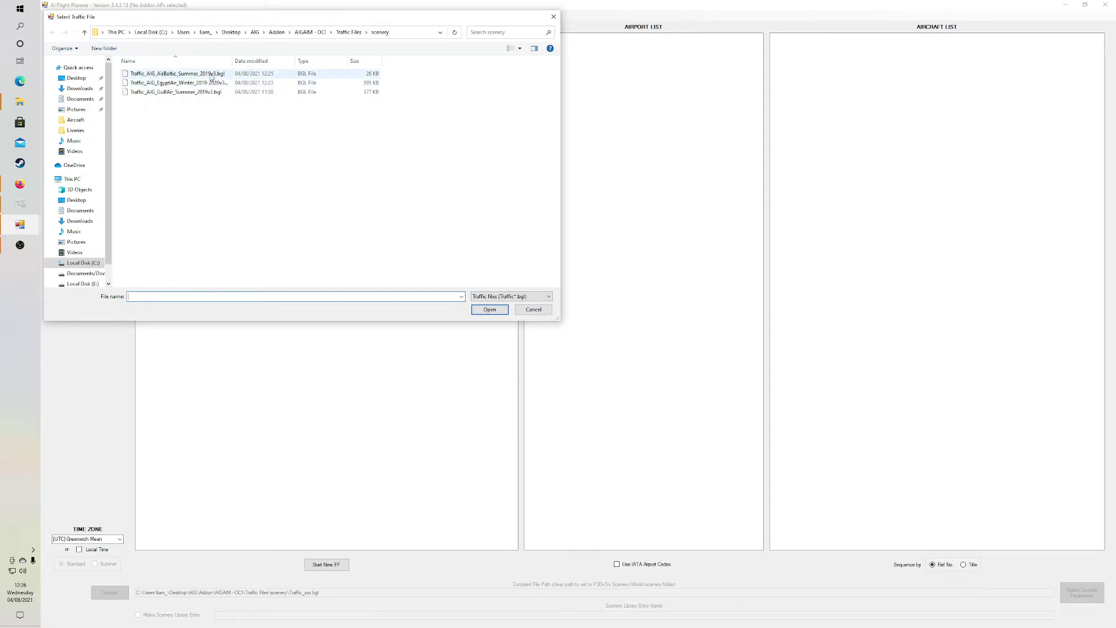
double_click(373, 76)
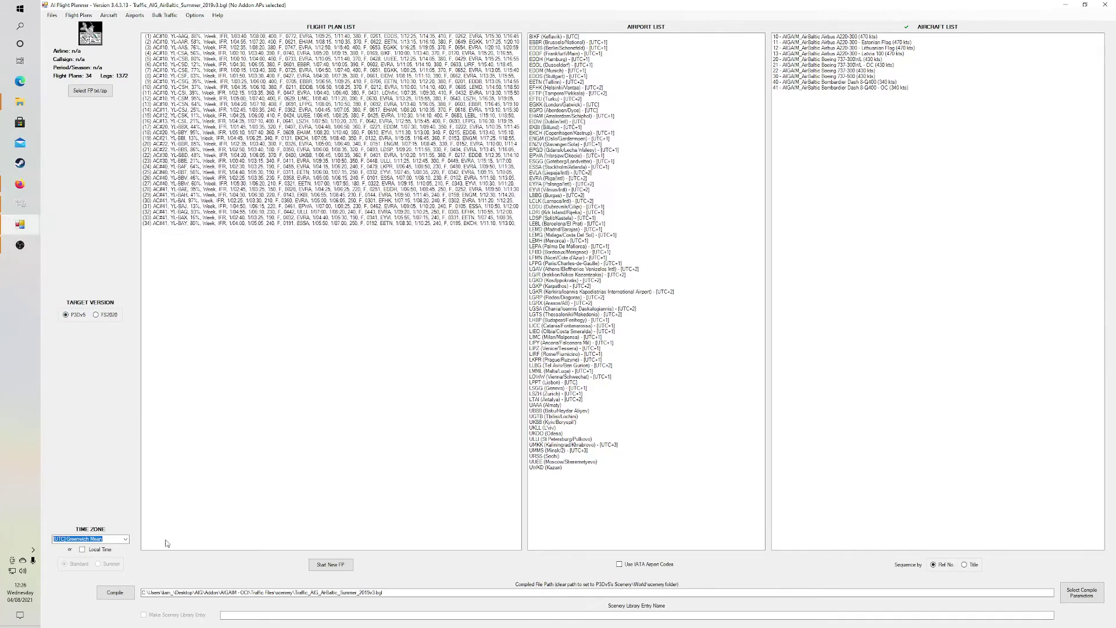
Step: Compile the AirBaltic traffic file to its current path in the scenery folder and close AI Flight Planner
drag(385, 593, 341, 464)
click(115, 593)
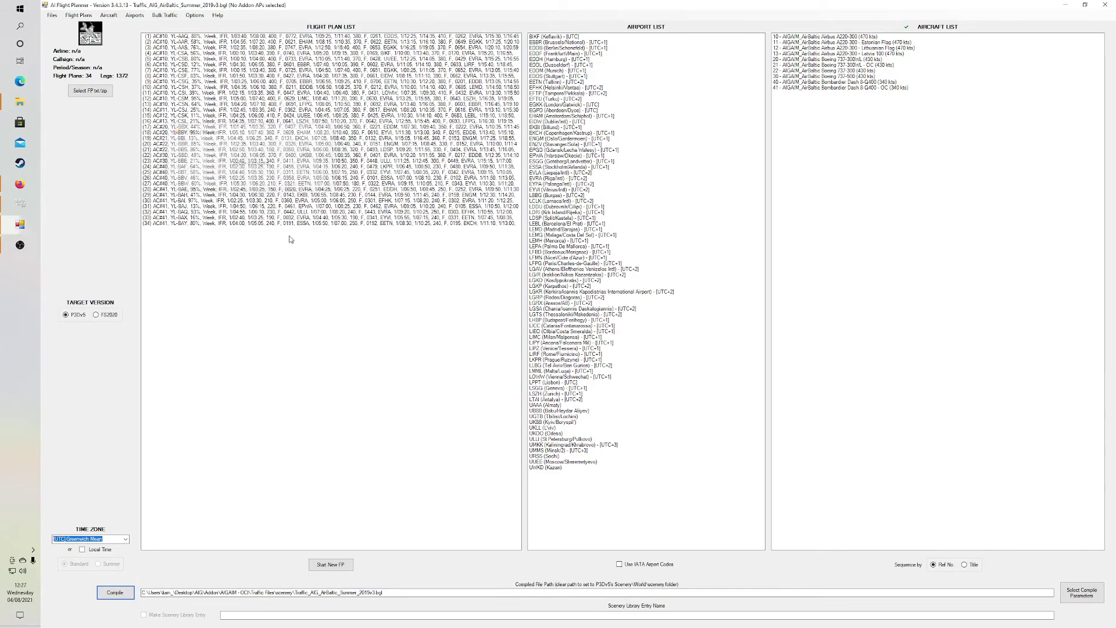
click(1108, 8)
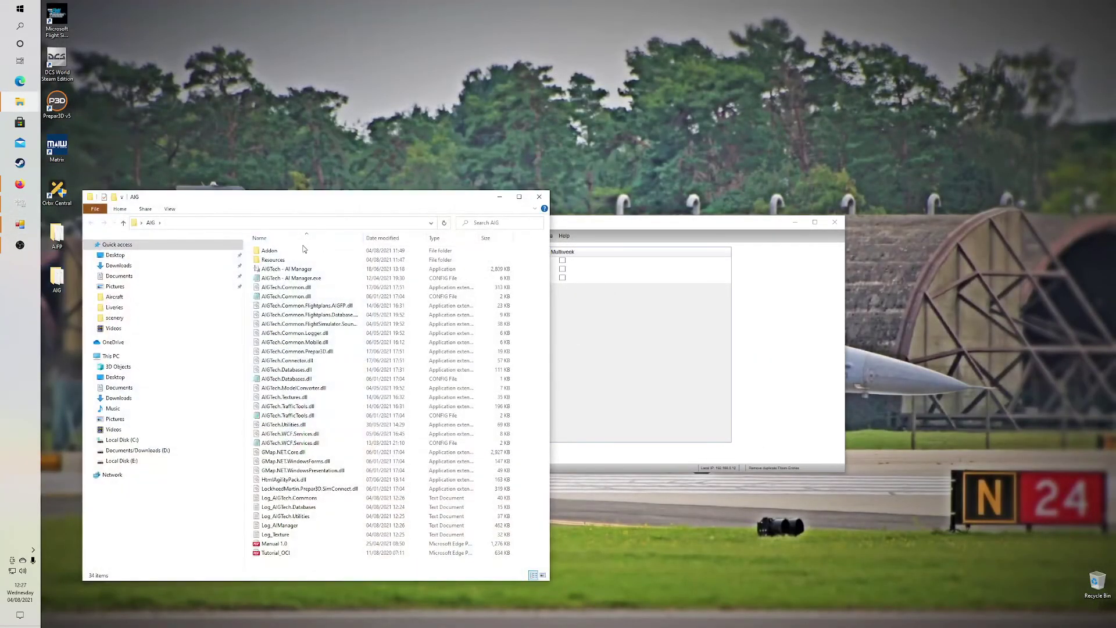
Step: Browse from the AIG folder to the traffic scenery folder, compare the recompiled AirBaltic file with the others in a maximized window, and close it
double_click(285, 252)
double_click(289, 251)
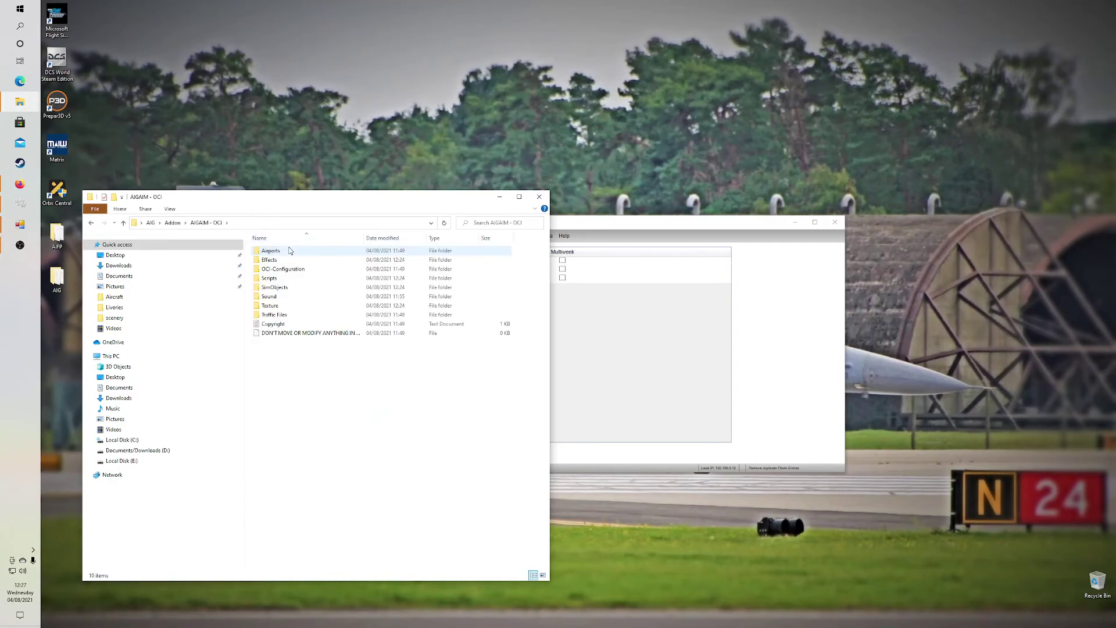
double_click(280, 317)
double_click(283, 253)
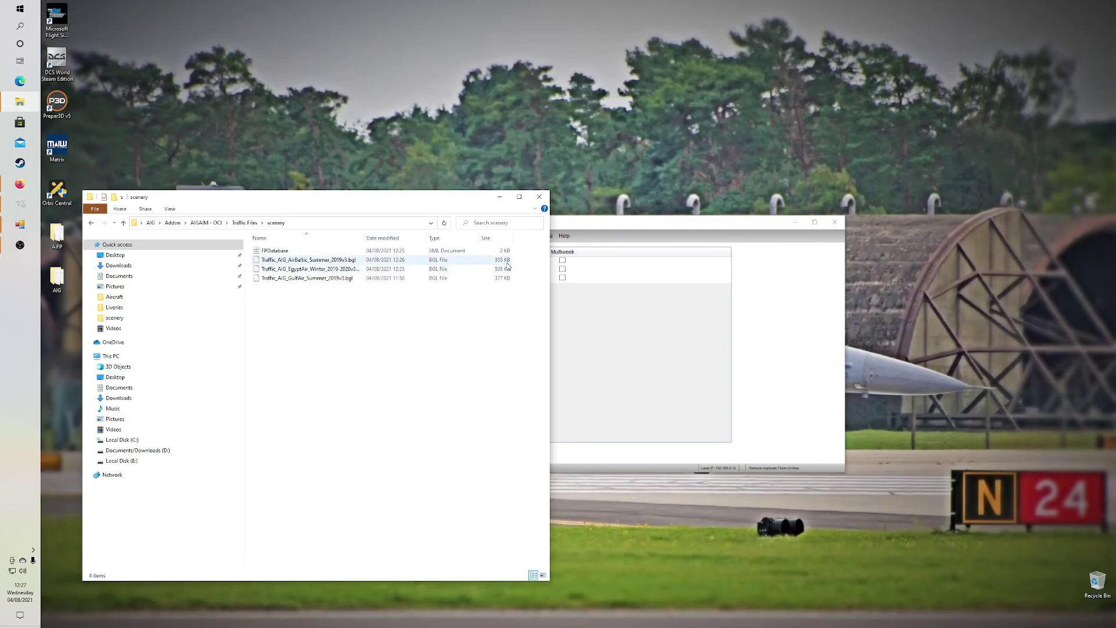
click(519, 197)
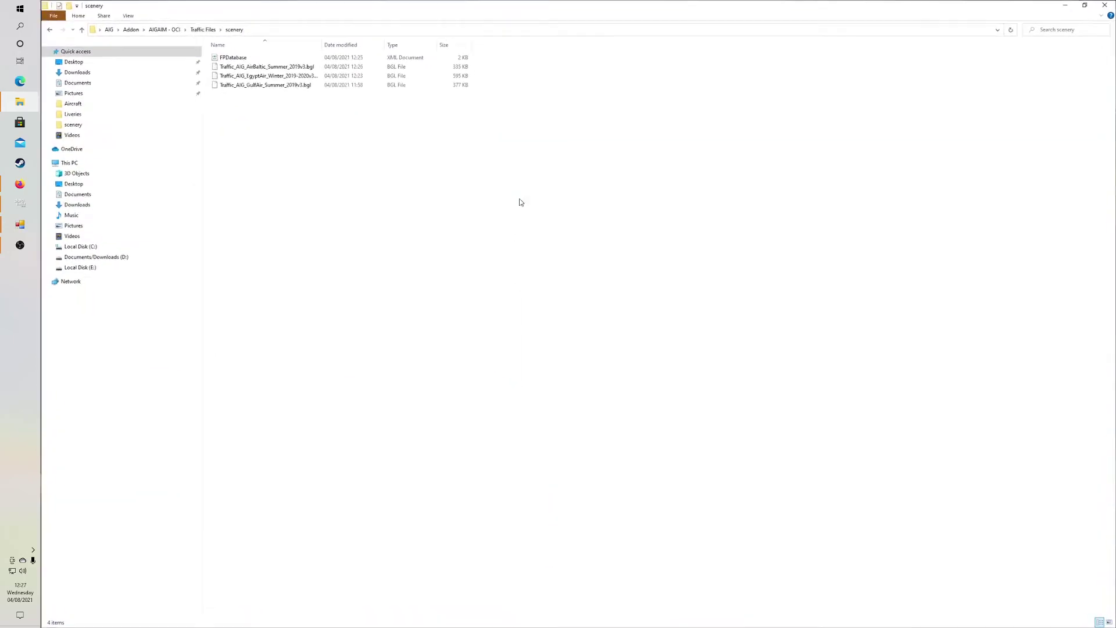
click(1106, 6)
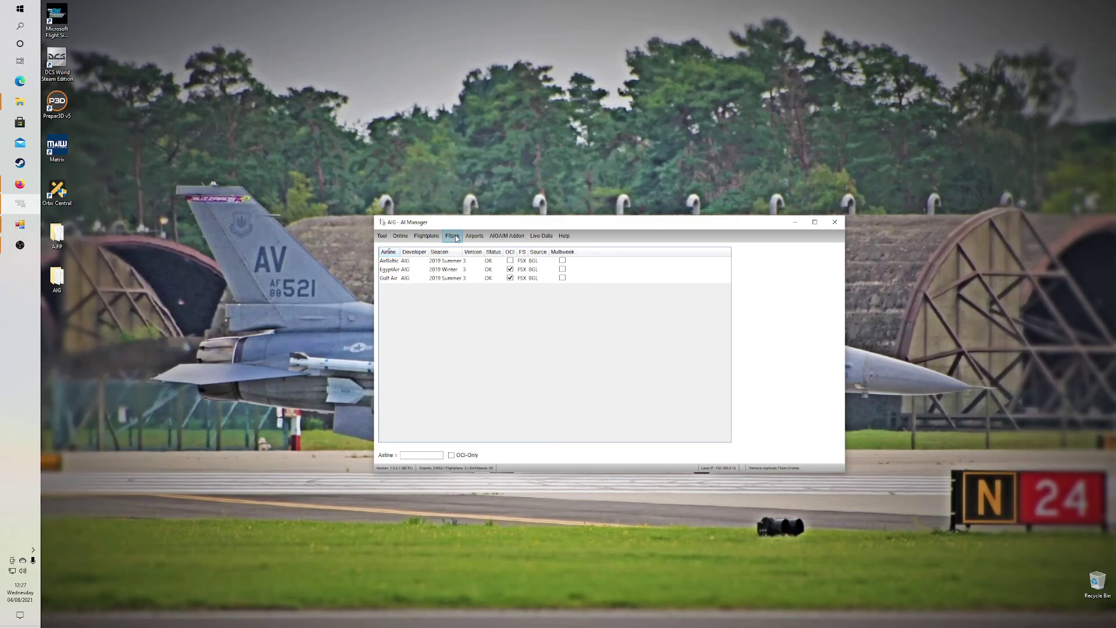
click(419, 236)
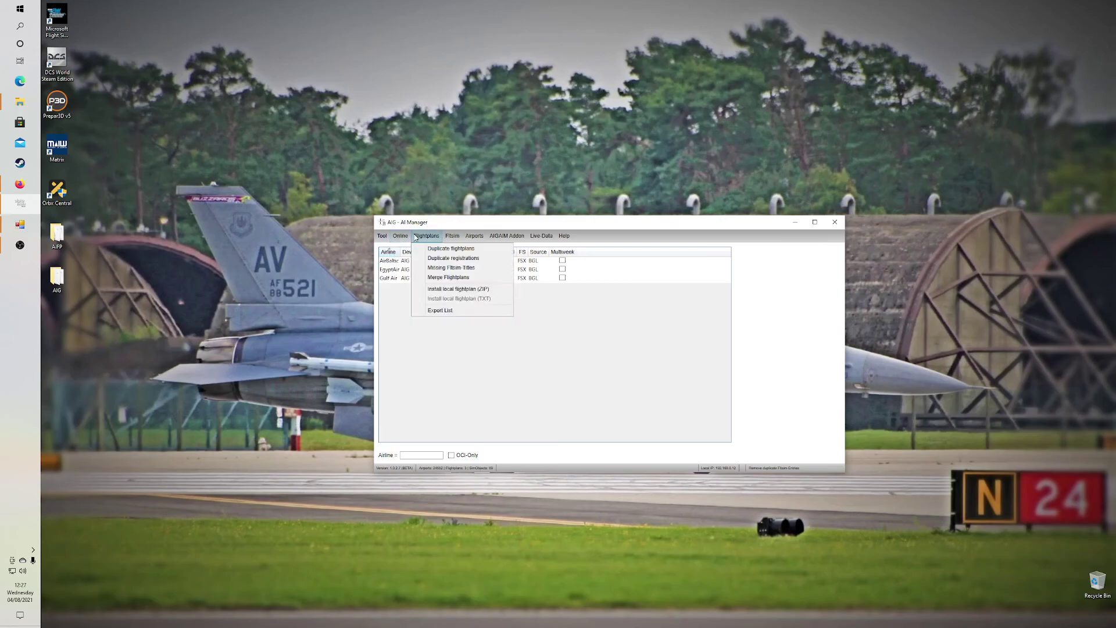
click(402, 297)
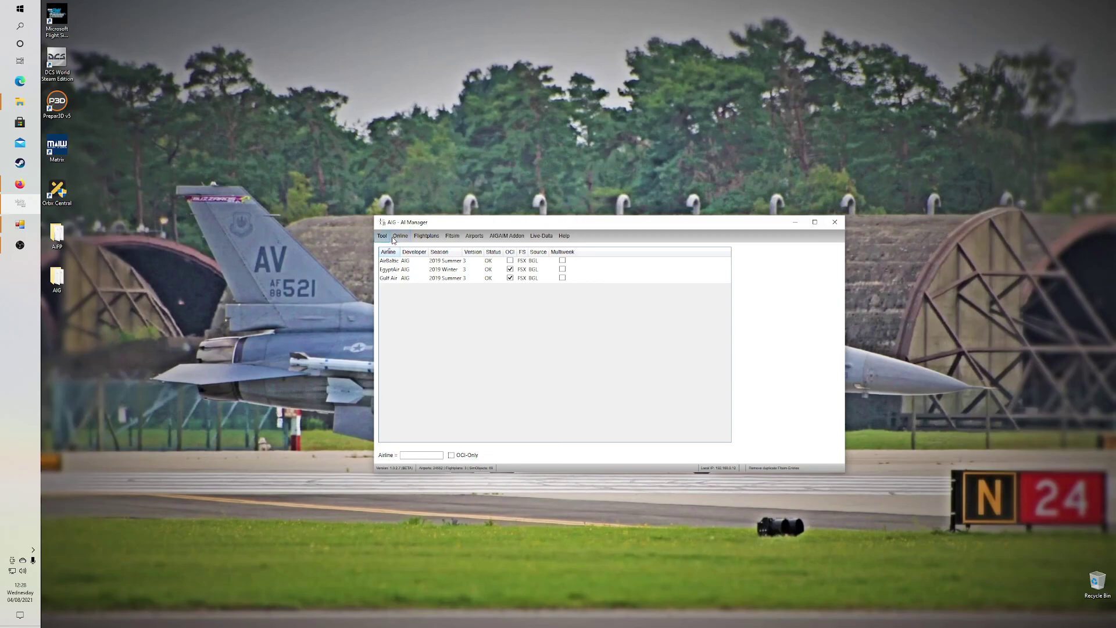
click(32, 250)
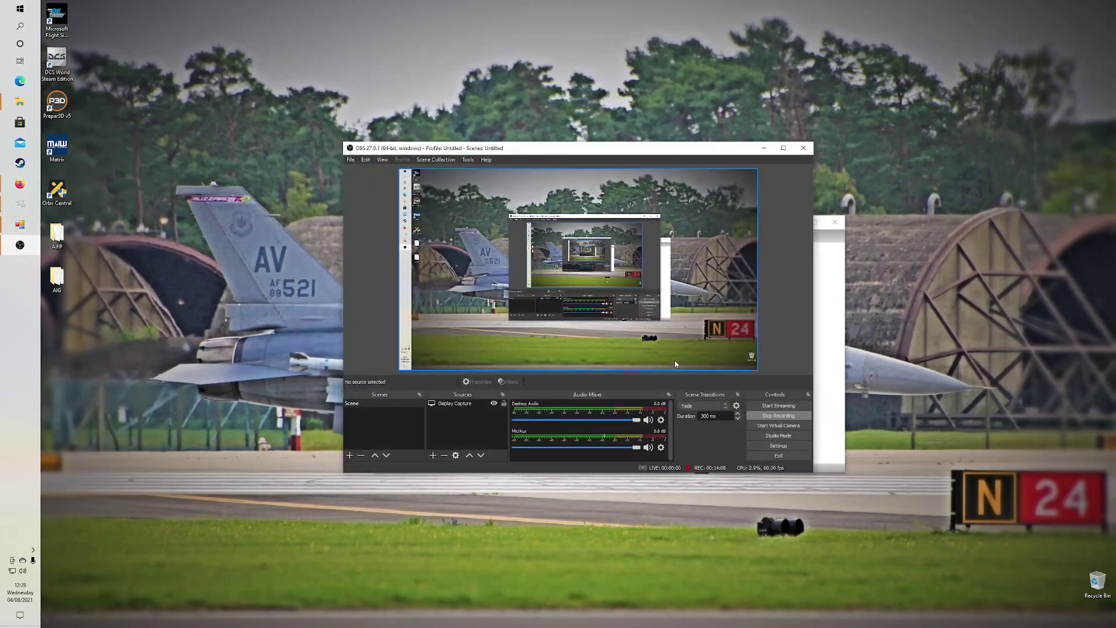